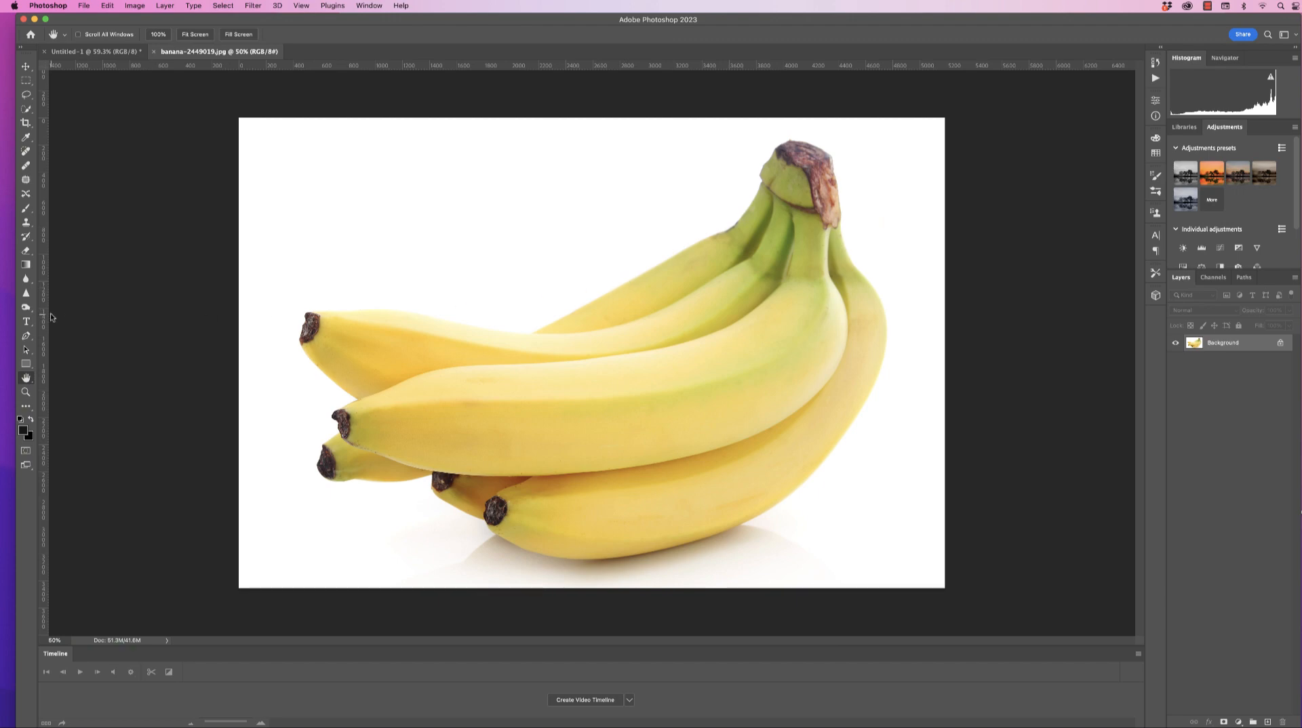
Step: Start a Pen tool path at the notch between the upper bananas, try a straight segment along the edge, and undo that segment
left_click(26, 337)
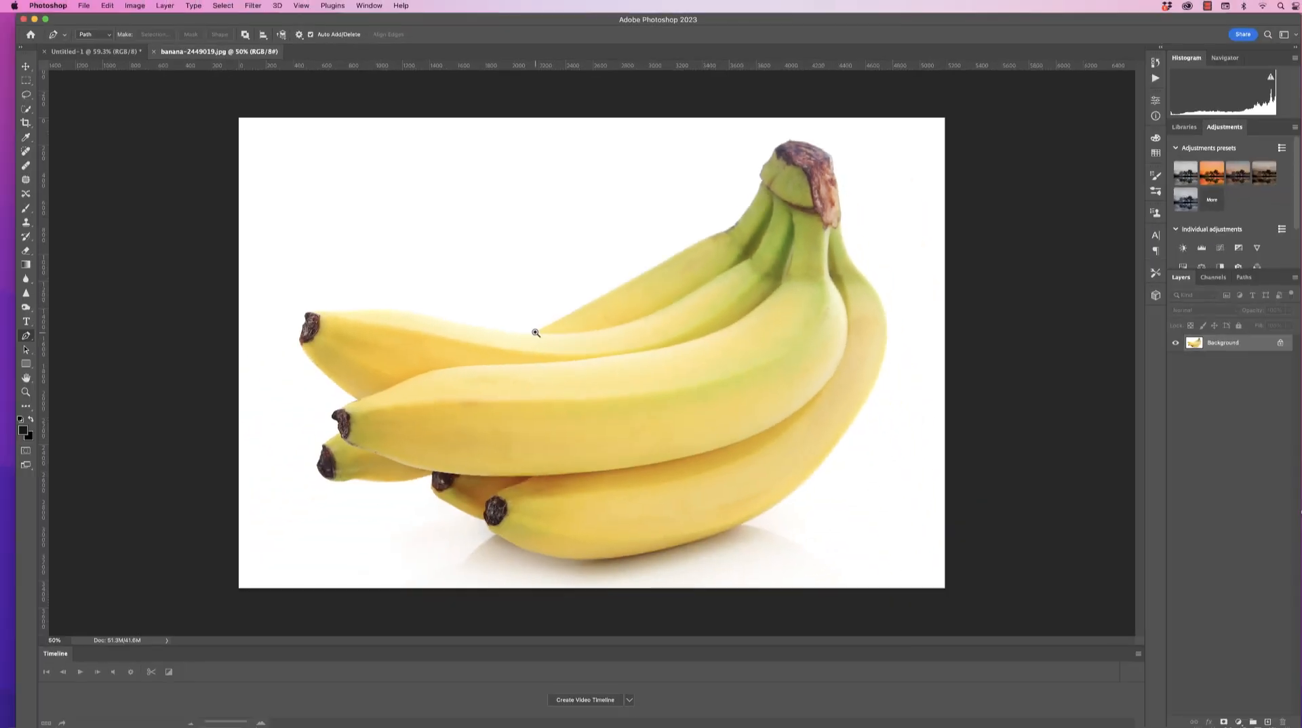
left_click_drag(533, 334, 592, 308)
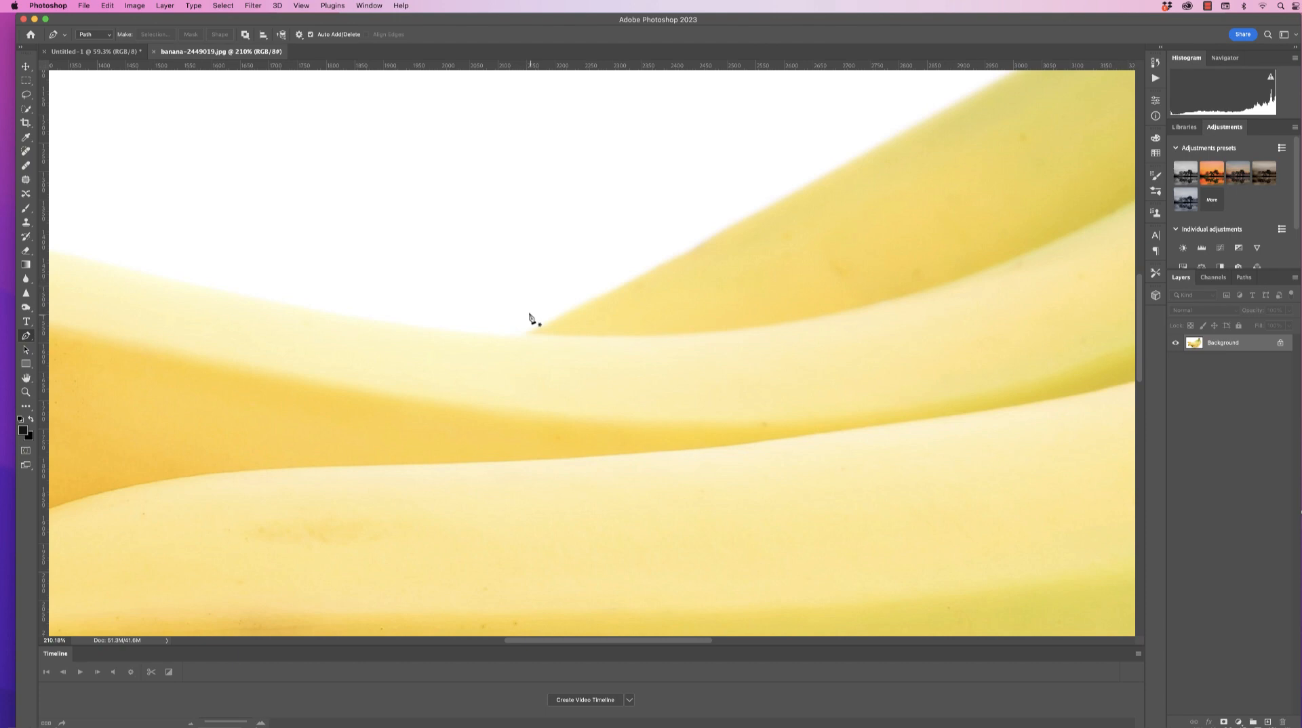
left_click(522, 334)
left_click(805, 187)
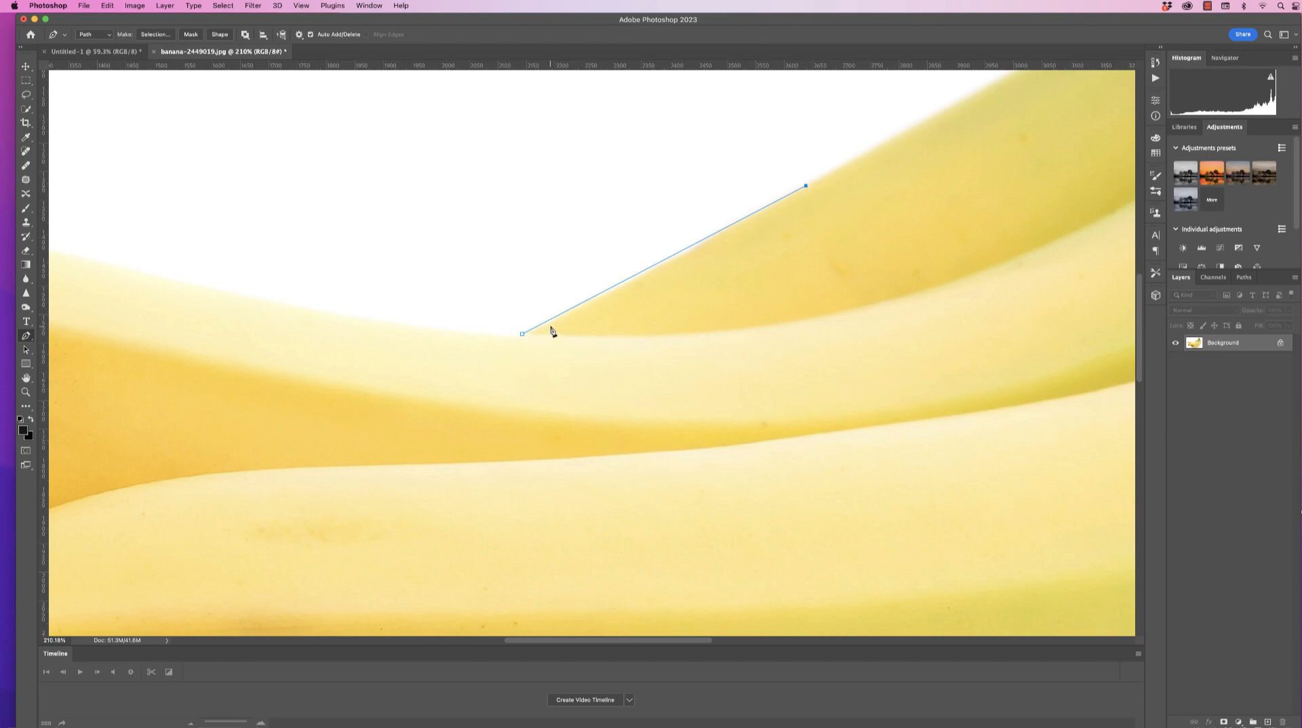
key("super+z")
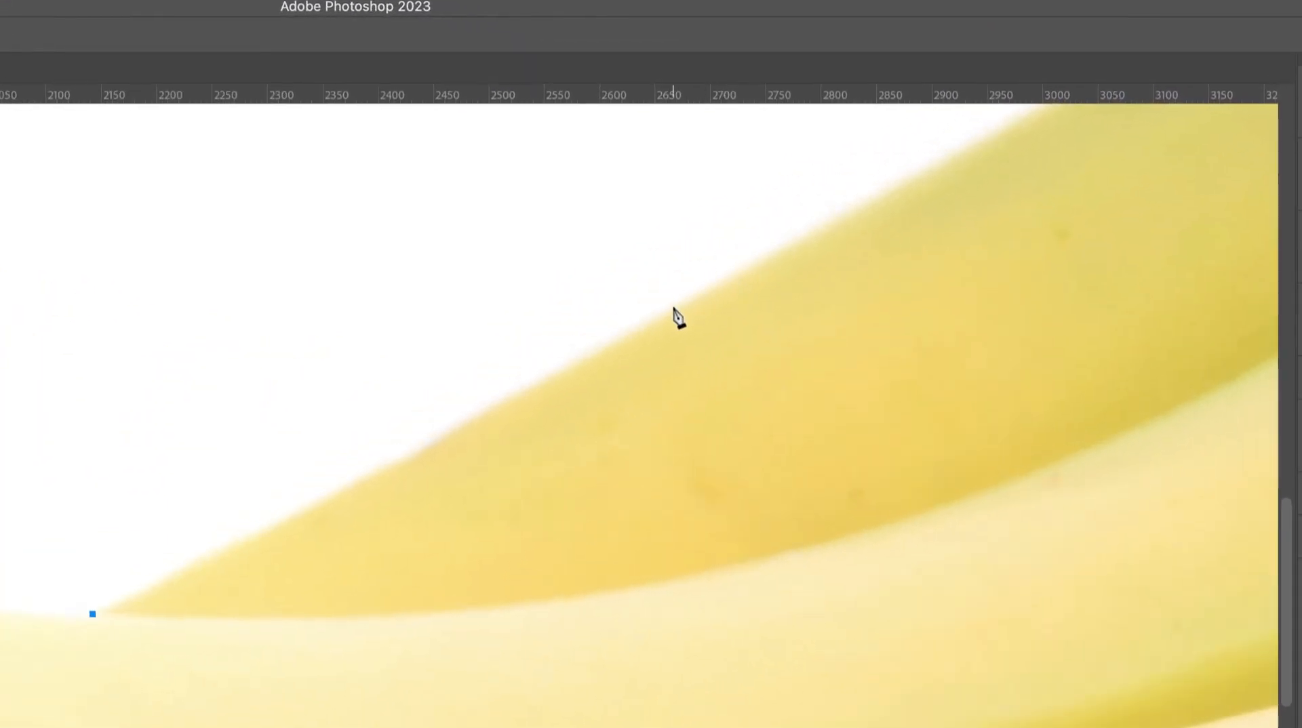
Step: Try a curved segment up the rear banana's upper edge, repositioning its anchor on the edge and adjusting both direction handles
left_click_drag(674, 307, 825, 193)
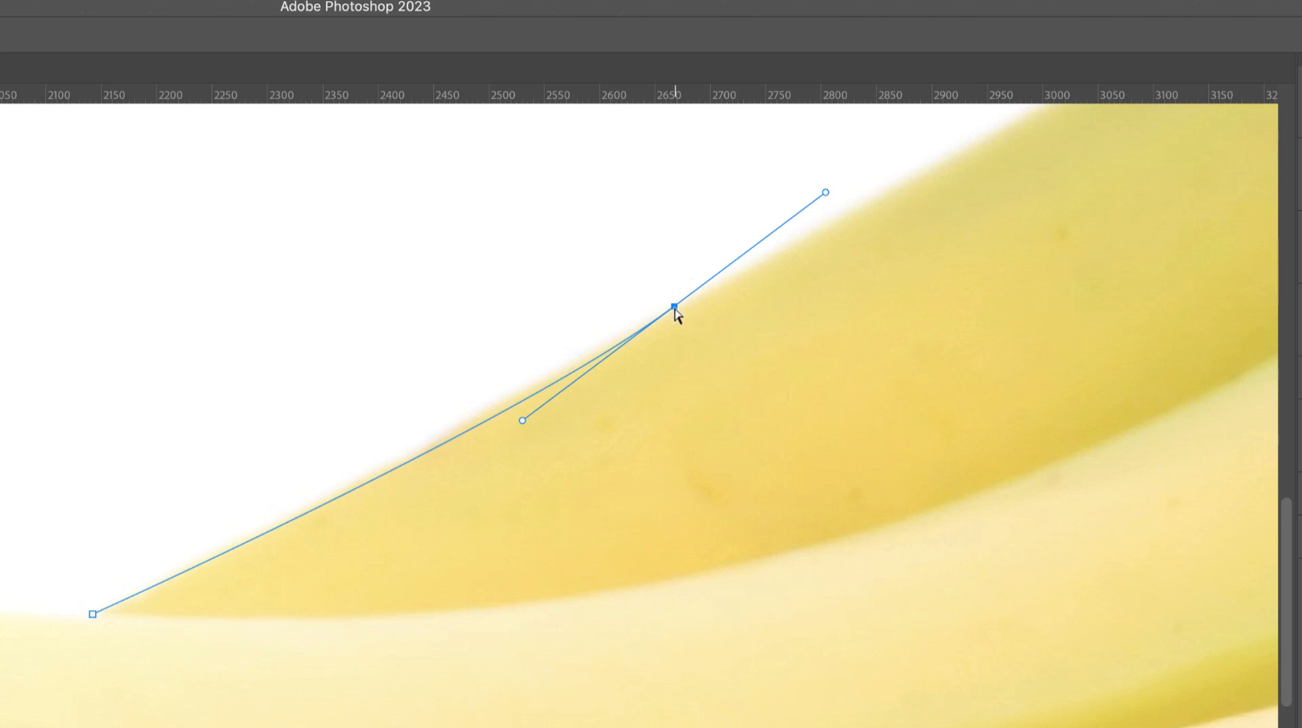
left_click_drag(675, 311, 708, 289)
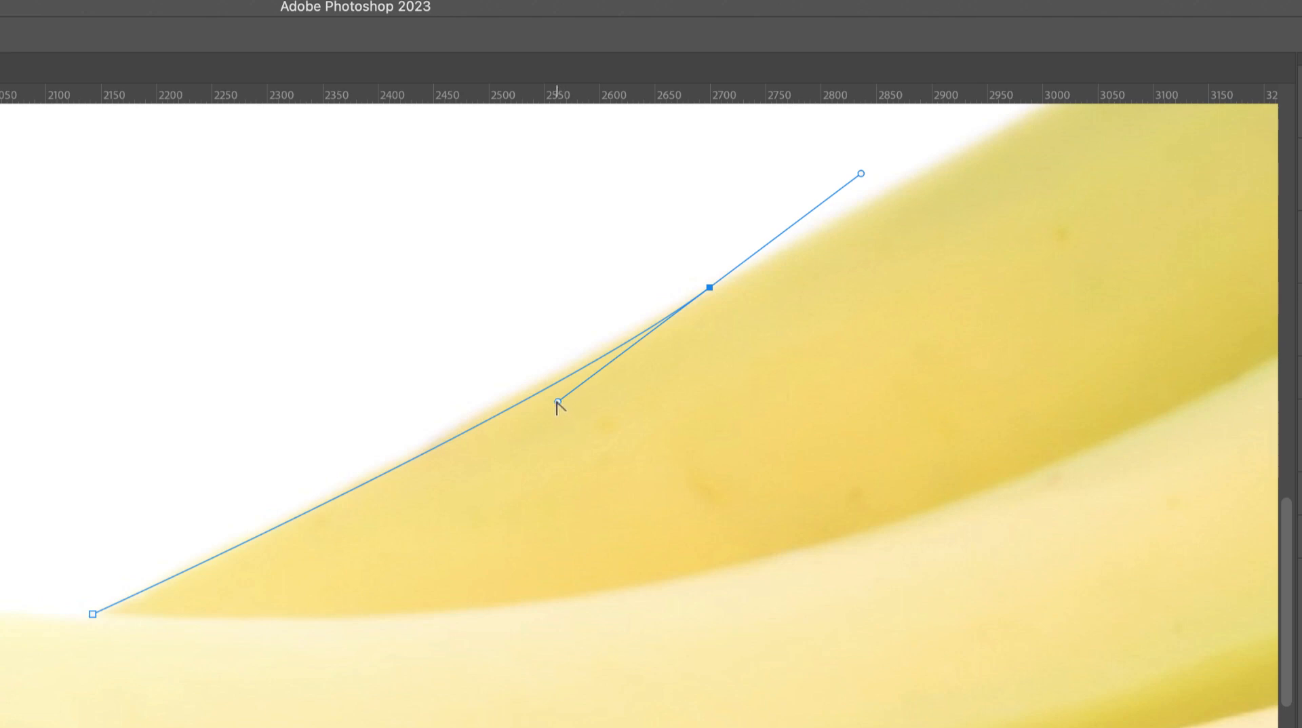
left_click_drag(557, 402, 545, 427)
mouse_move(861, 174)
left_mouse_down()
mouse_move(915, 218)
mouse_move(930, 340)
mouse_move(901, 216)
mouse_move(846, 156)
left_mouse_up()
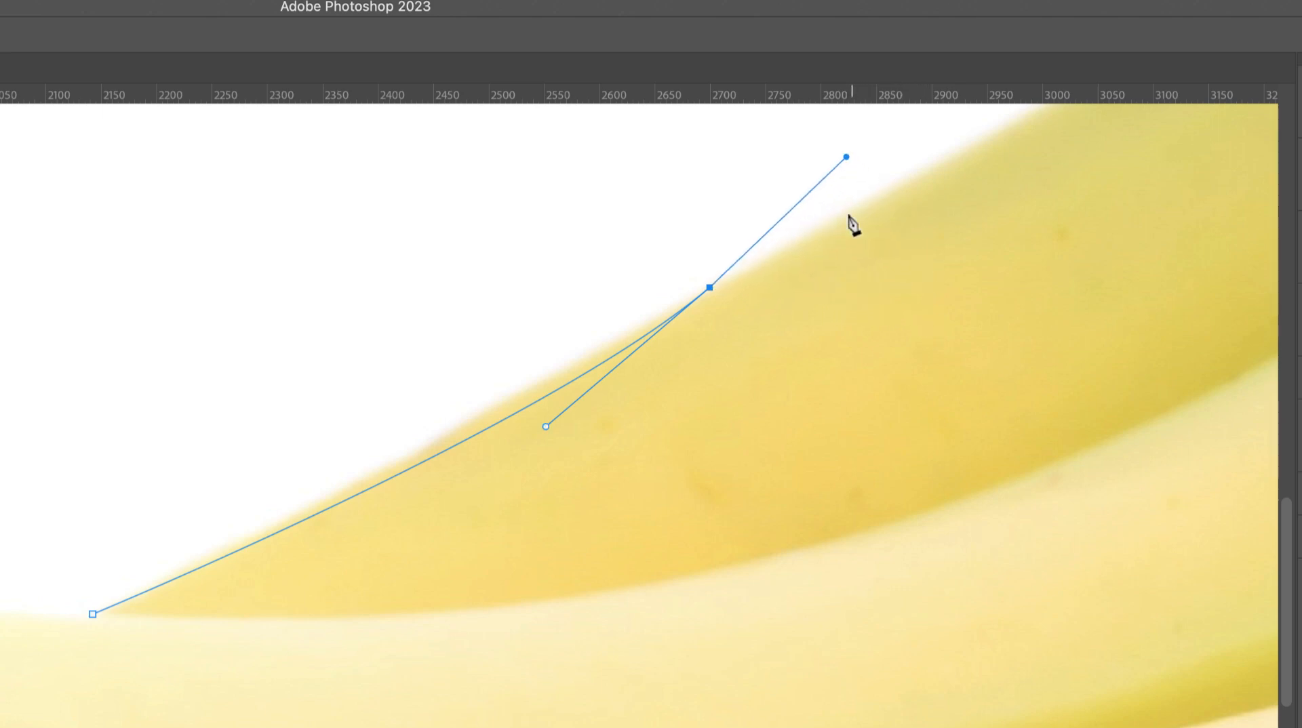
Step: Add another anchor farther up the rear banana's edge and align the middle anchor's handles with the edge
left_click(998, 132)
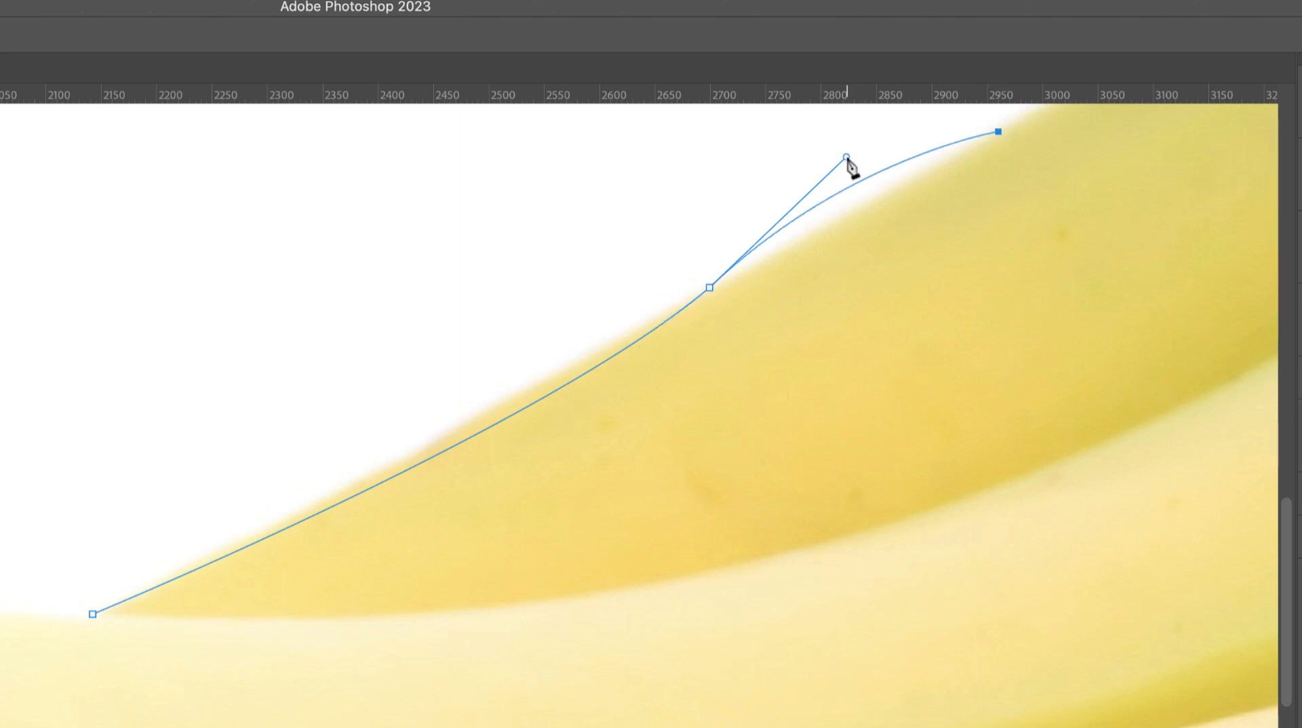
left_click_drag(847, 158, 870, 201)
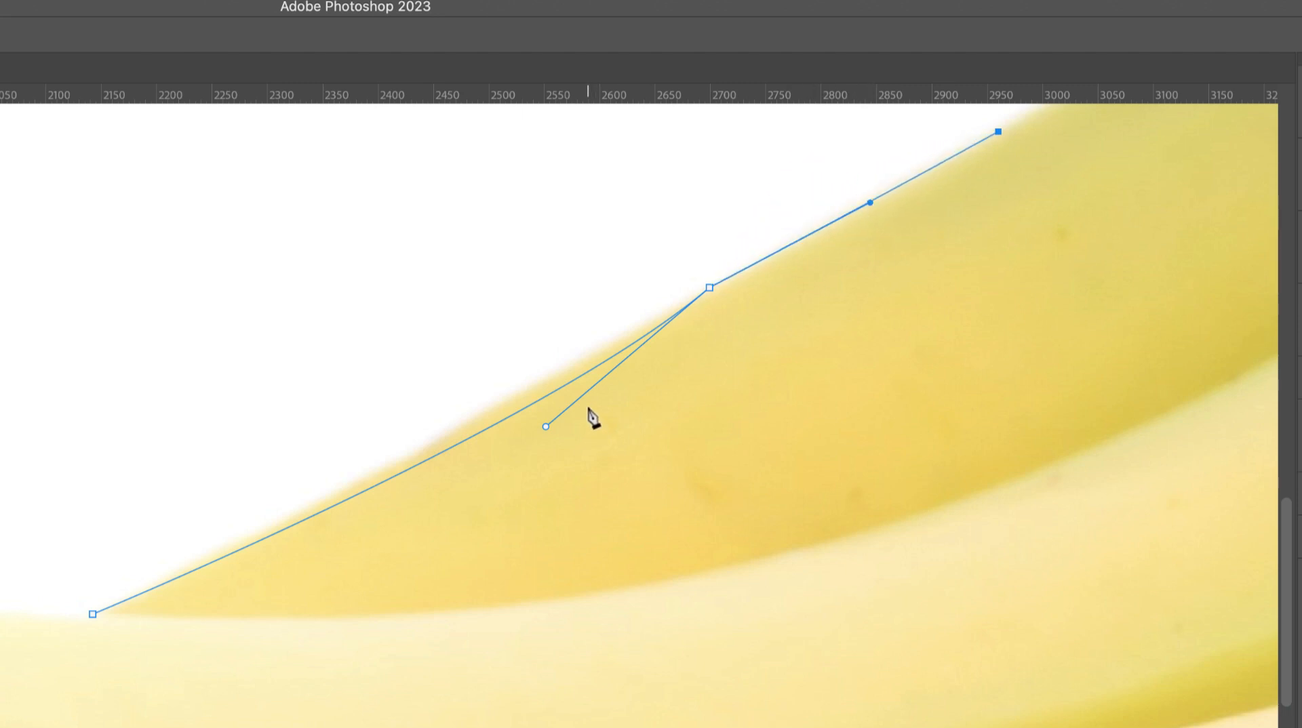
left_click_drag(546, 427, 518, 392)
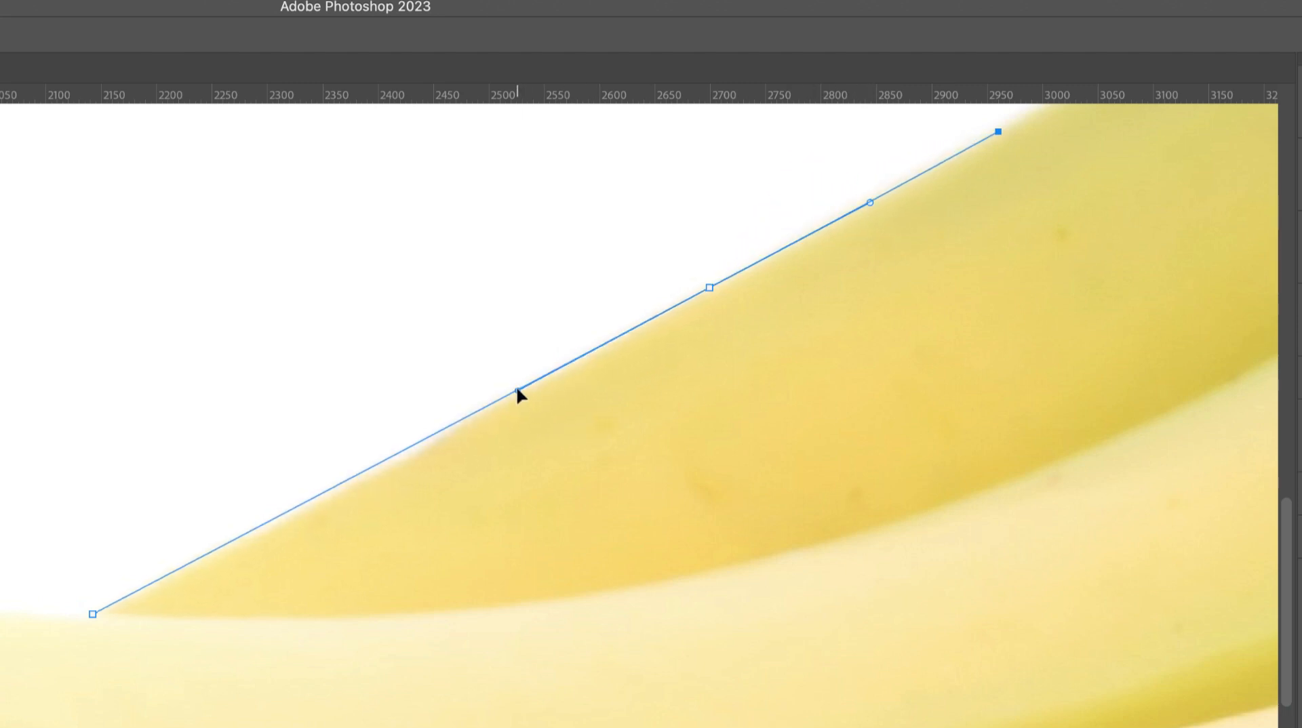
Step: Remove the middle anchor's direction handles, and discard the path along the rear banana's edge together with its restarted first anchor
scroll(558, 416, "right", 5)
scroll(558, 416, "up", 3)
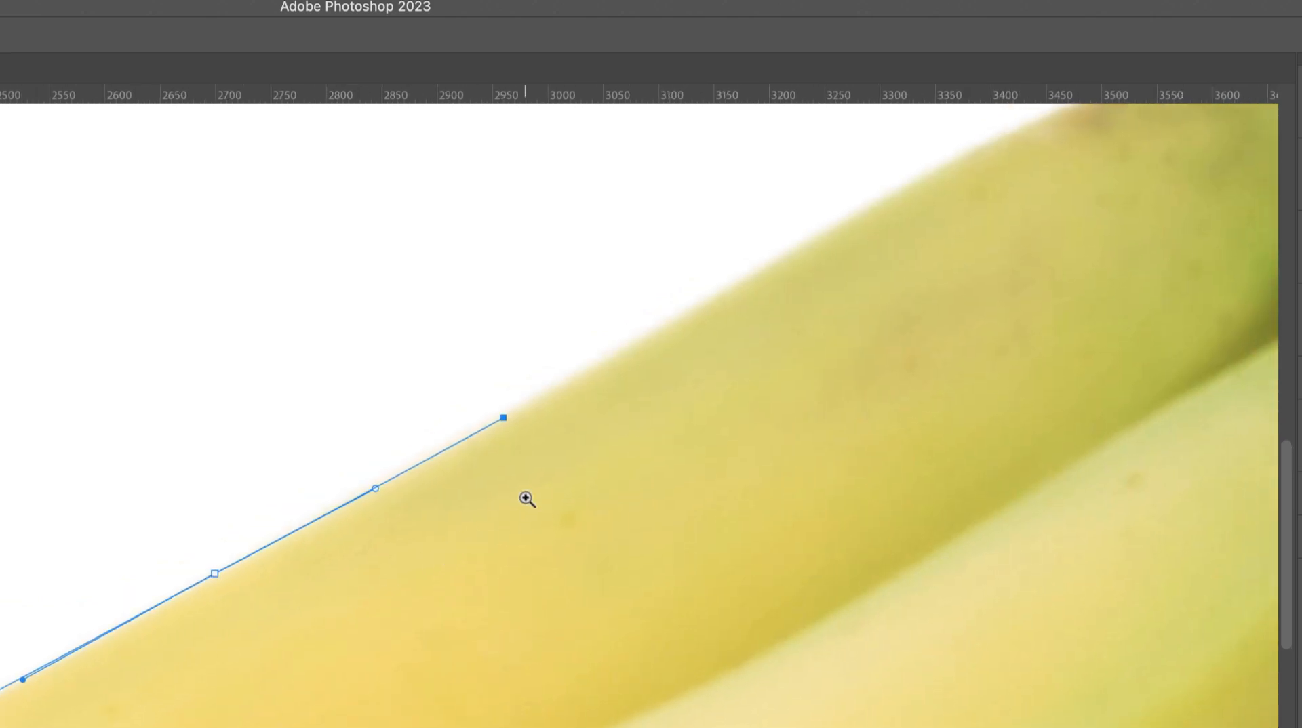
left_click_drag(522, 493, 468, 509)
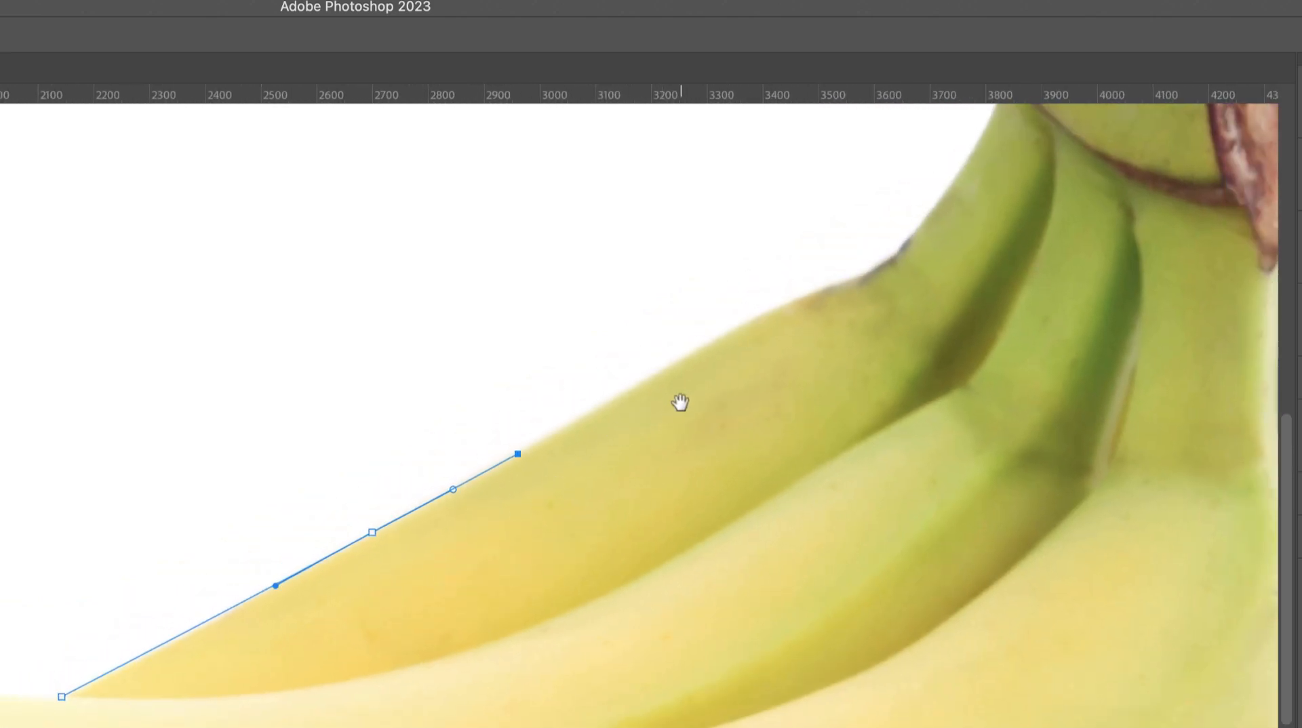
left_click_drag(681, 405, 520, 485)
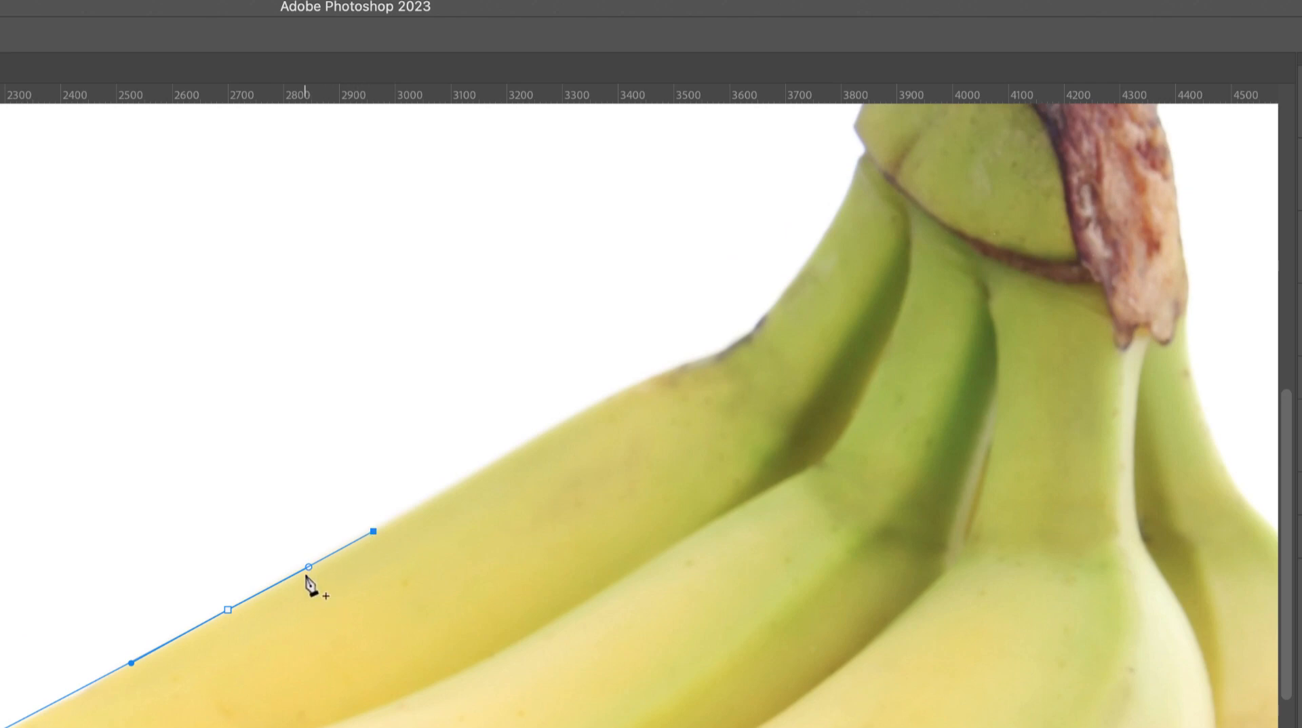
left_click(228, 610)
left_click(228, 610)
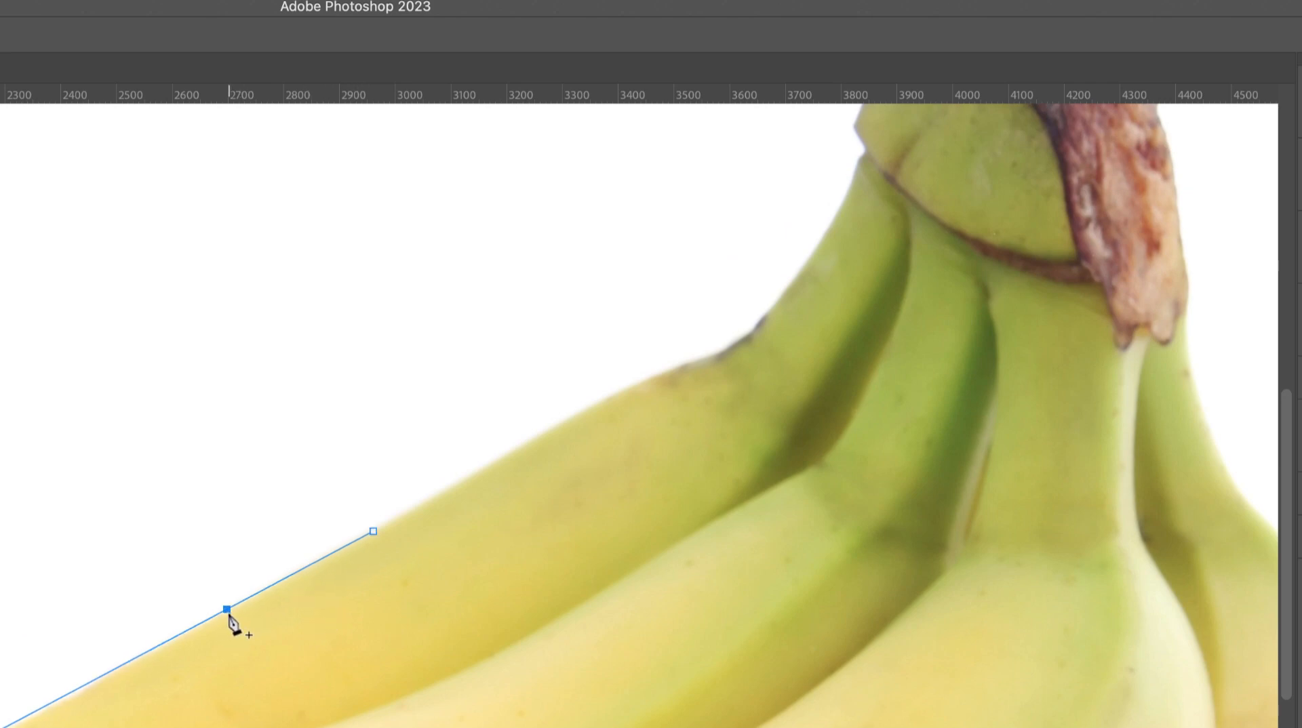
key("Escape")
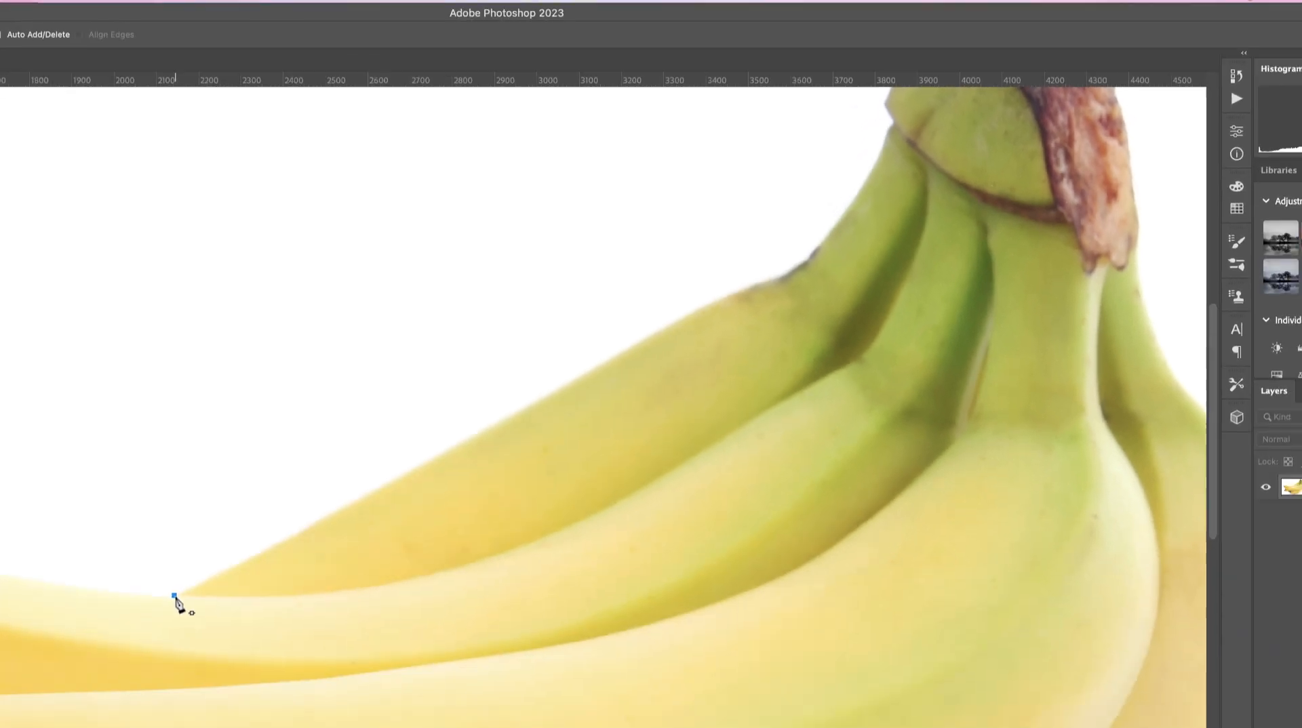
left_click(432, 417)
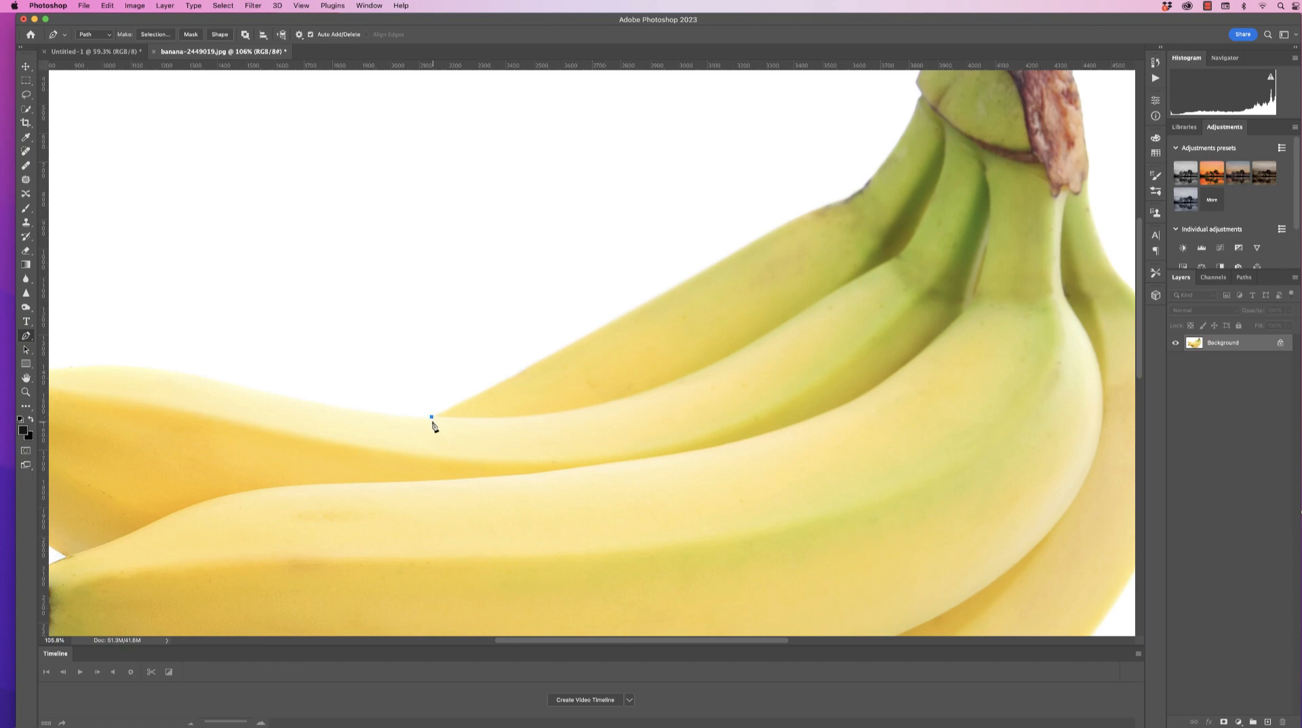
key("Escape")
Step: Try tracing the rightmost banana's outer edge with two curved segments, fine-tuning their direction handles, and discard the path
left_click_drag(902, 466, 567, 307)
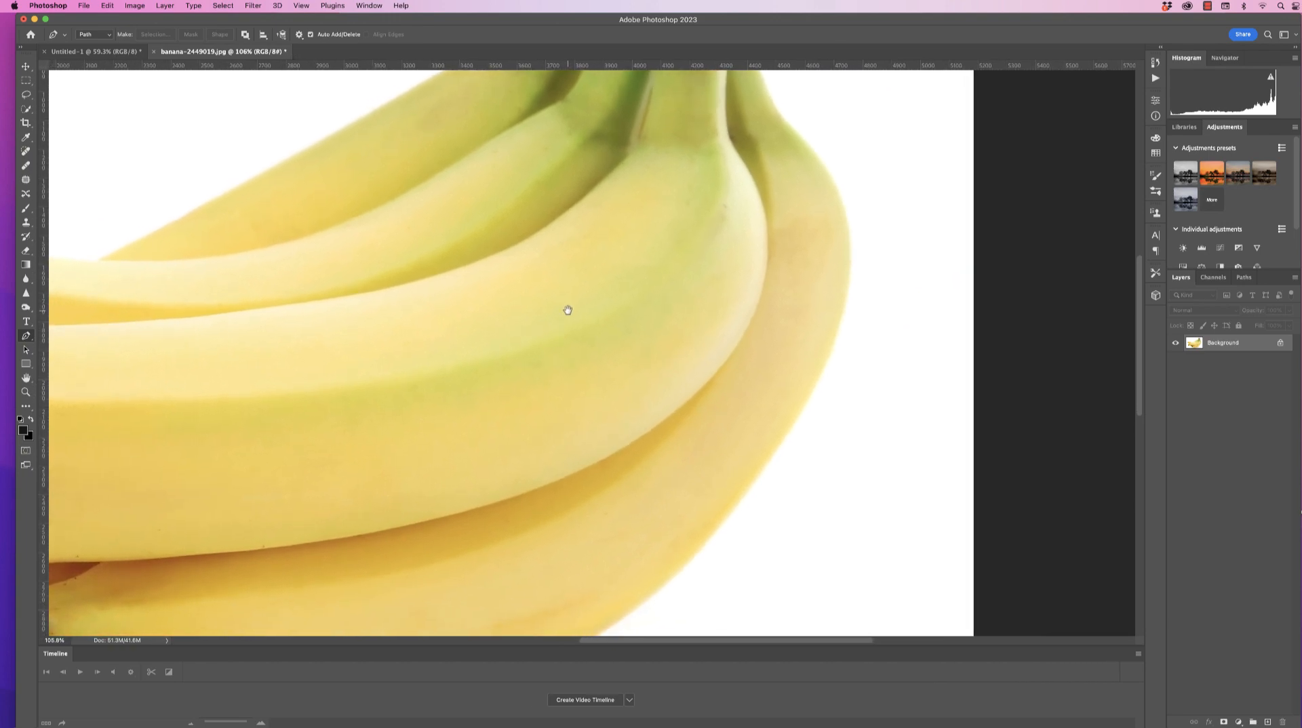
left_click(782, 119)
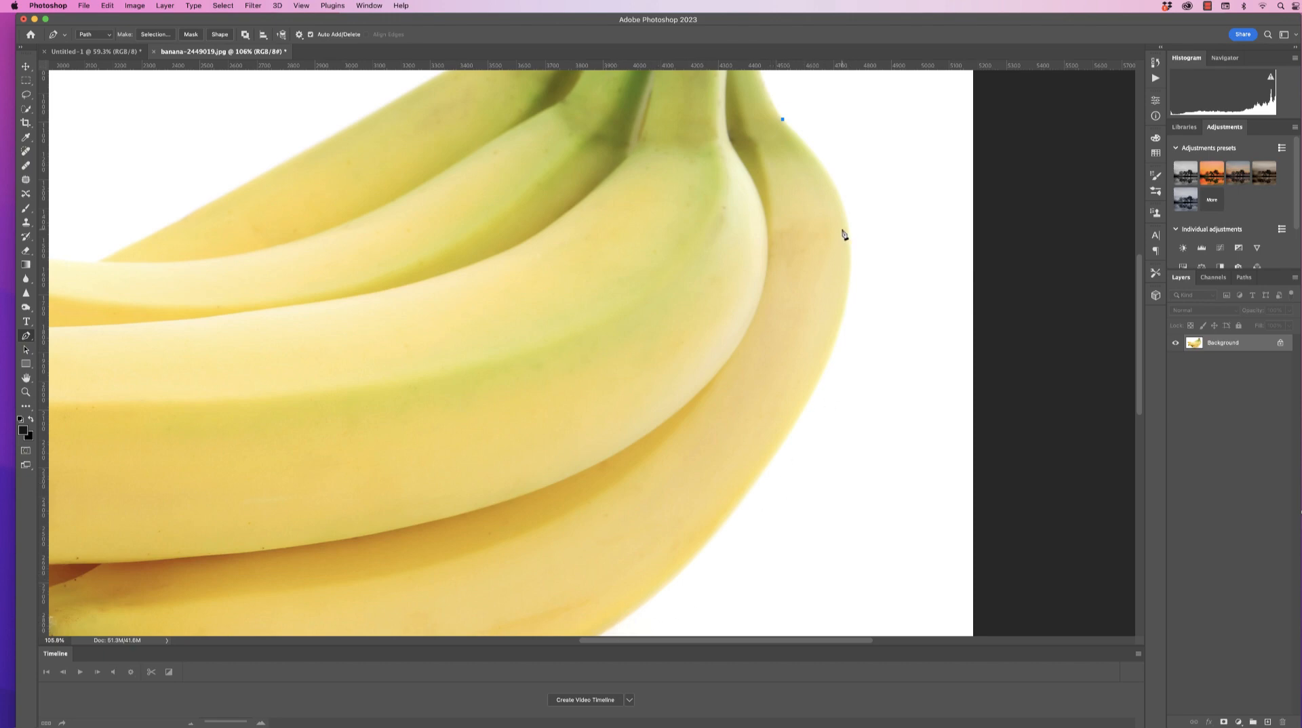
left_click_drag(851, 237, 857, 306)
left_click_drag(669, 584, 556, 622)
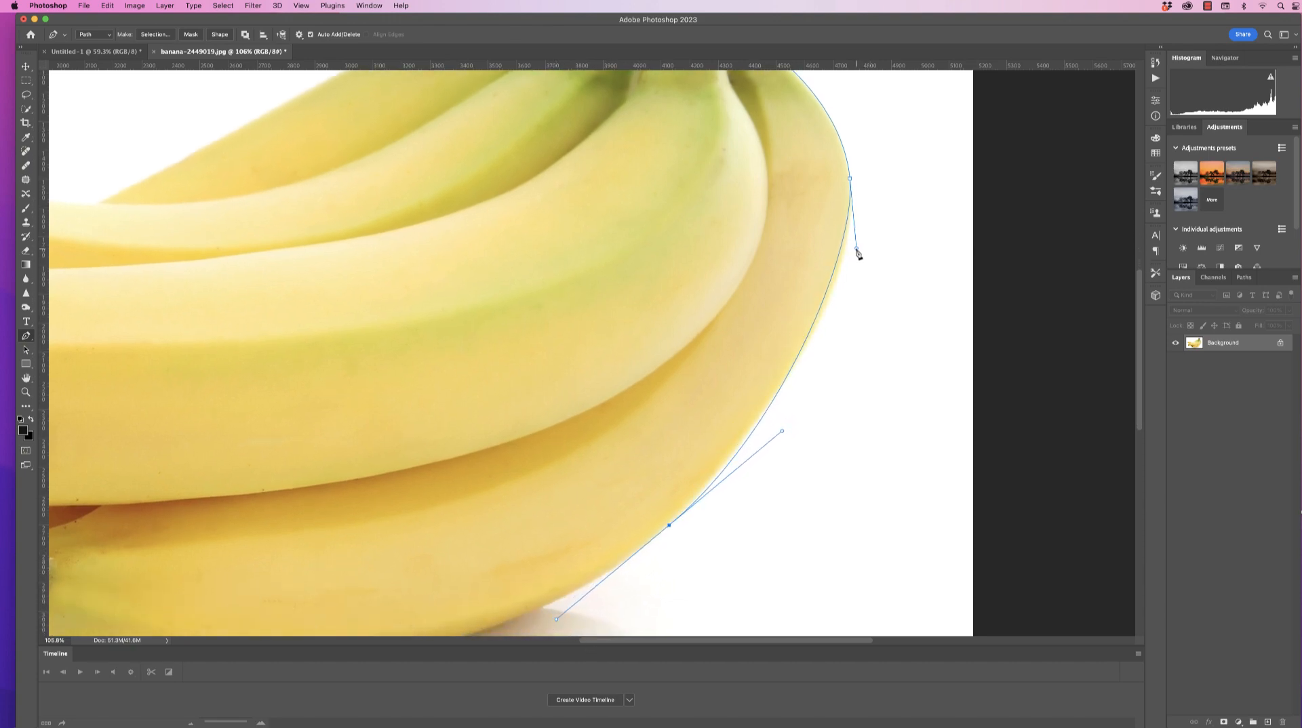
left_click_drag(857, 250, 866, 259)
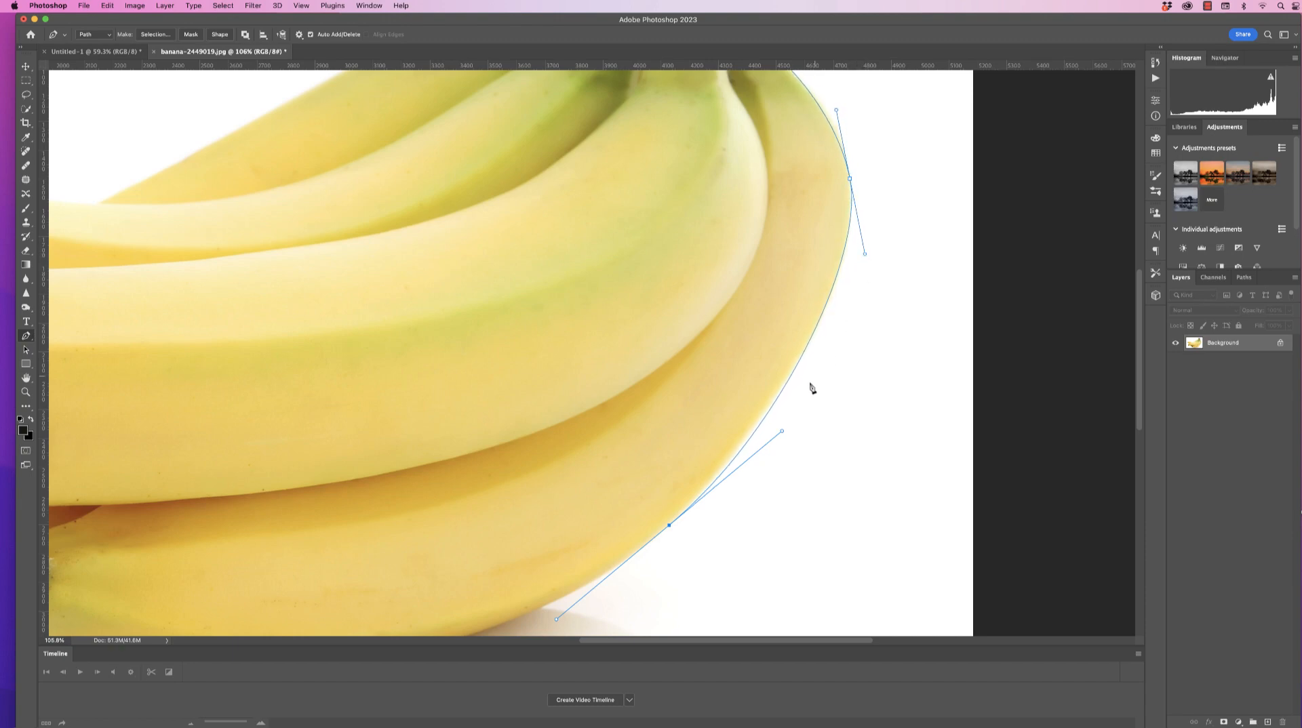
left_click_drag(783, 434, 780, 423)
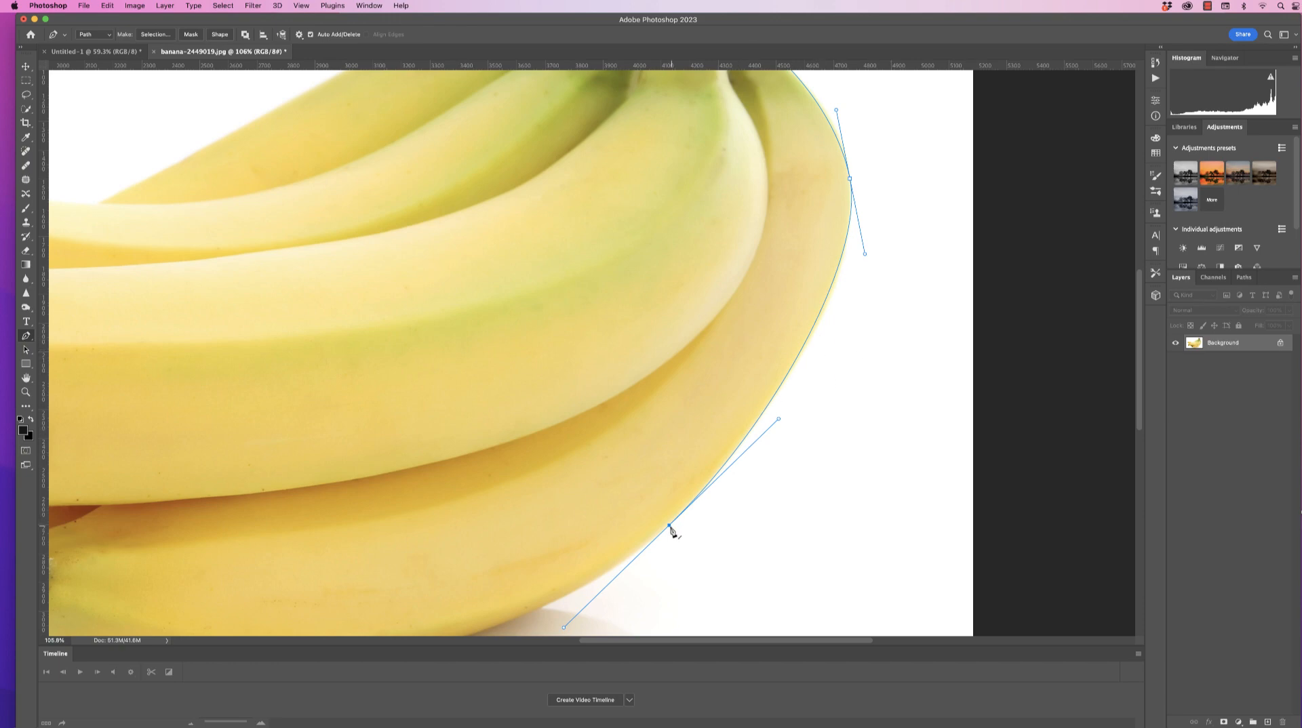
key("Return")
Step: Draw a straight segment from the rightmost banana's neck to its lower outer edge and bend it onto the edge with a mid-segment anchor
scroll(875, 218, "up", 3)
left_click(791, 138)
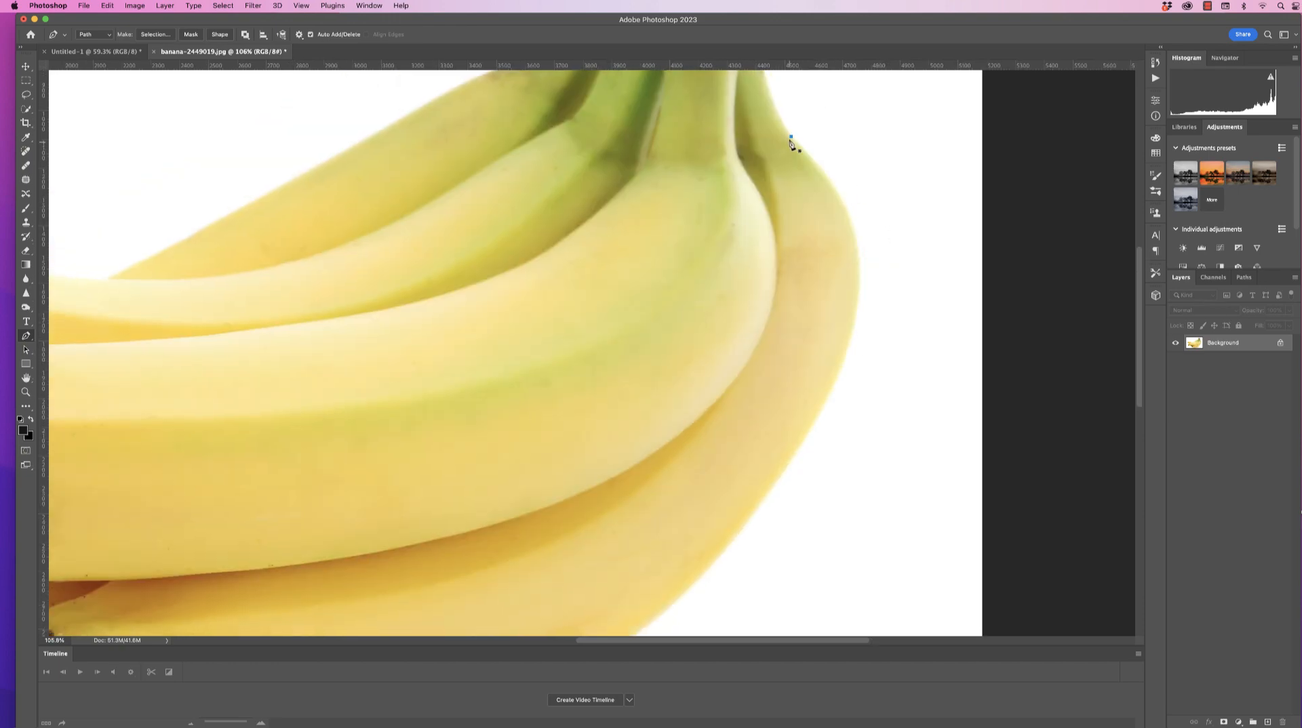
left_click(792, 139)
left_click(792, 136)
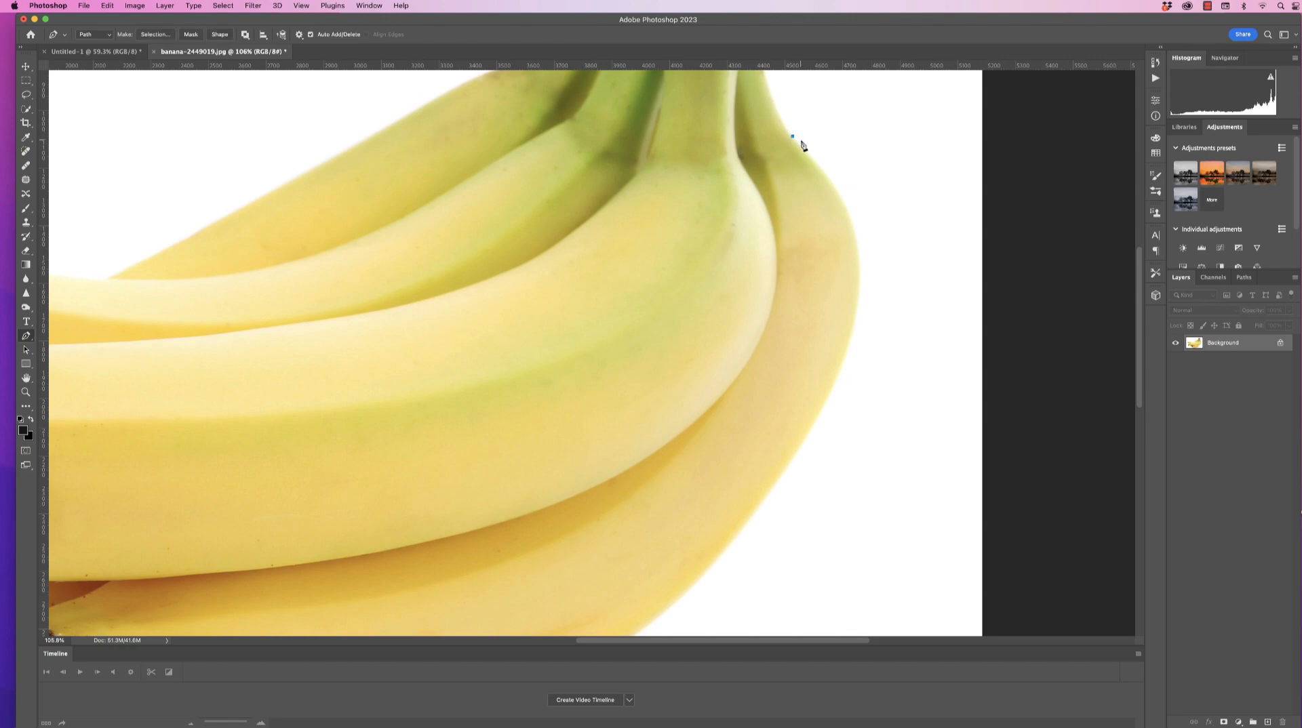
left_click(690, 591)
left_click_drag(752, 324, 859, 326)
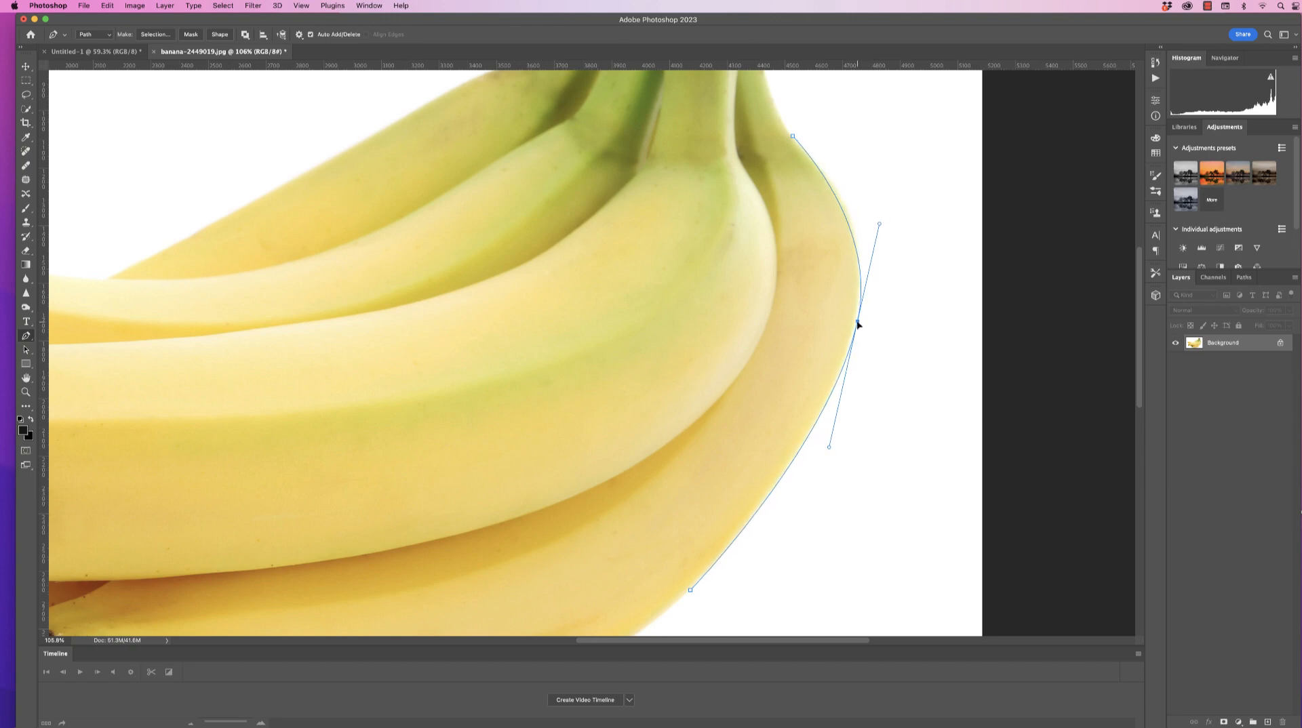
left_click_drag(858, 324, 860, 318)
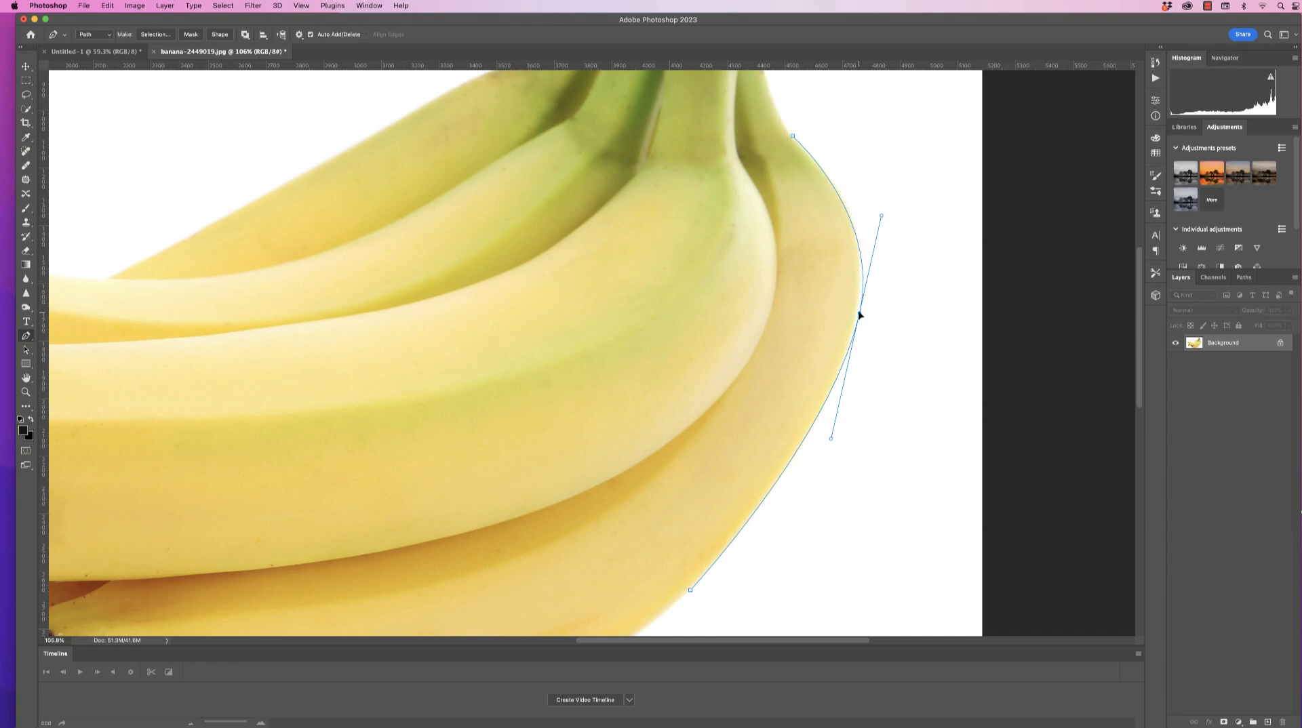
left_click_drag(860, 315, 858, 307)
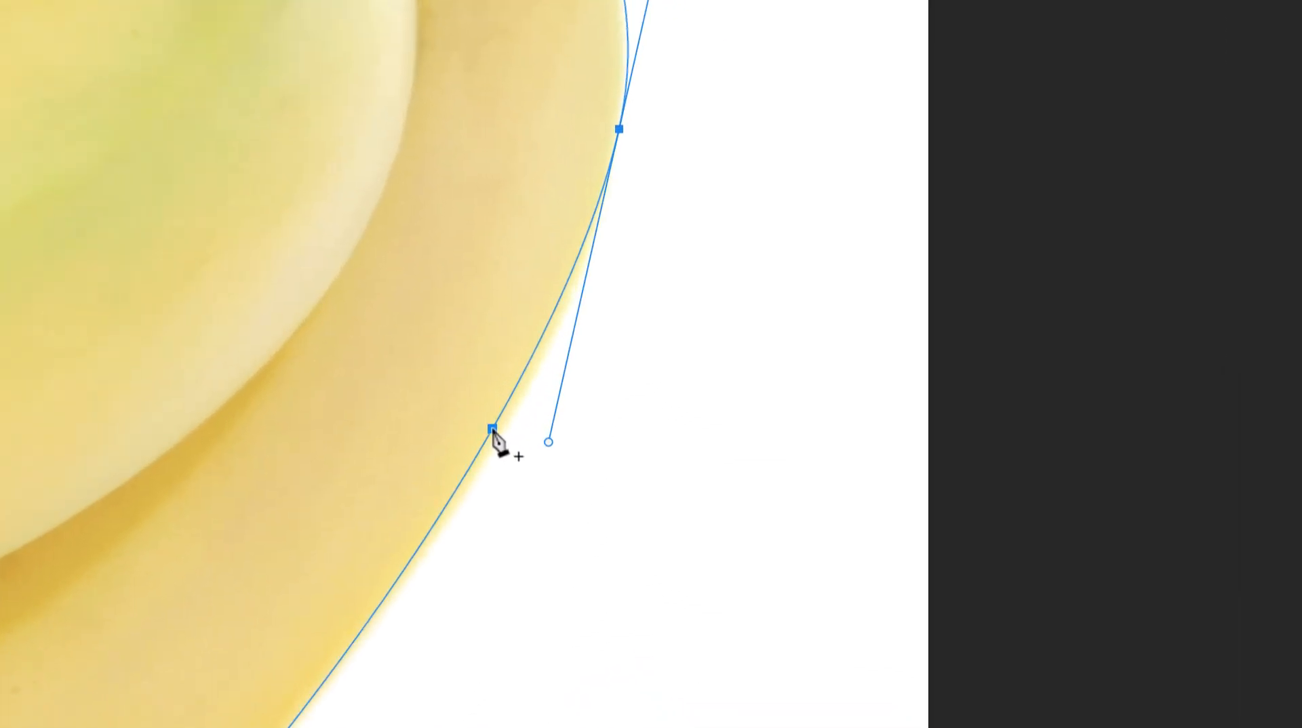
Step: Add another anchor on the lower part of the outer-edge path, move it onto the edge, and adjust the lower handle of the anchor above
left_click(493, 430)
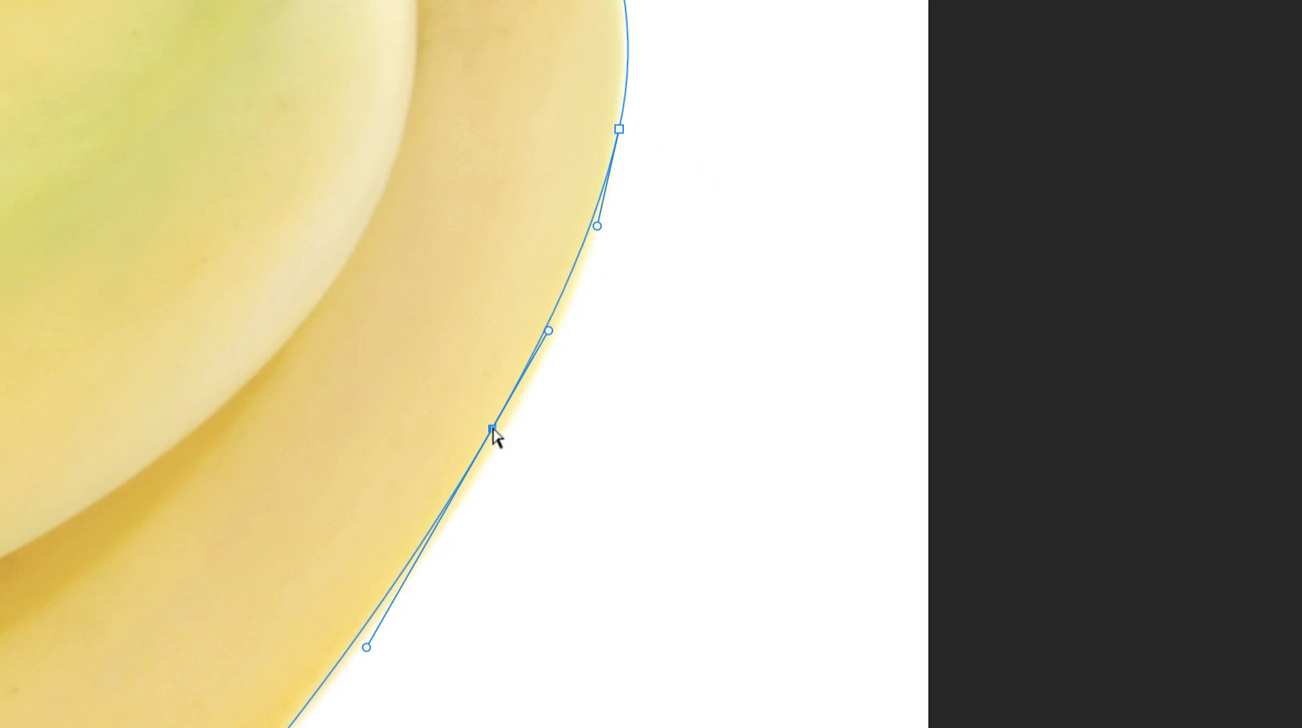
left_click_drag(493, 430, 500, 437)
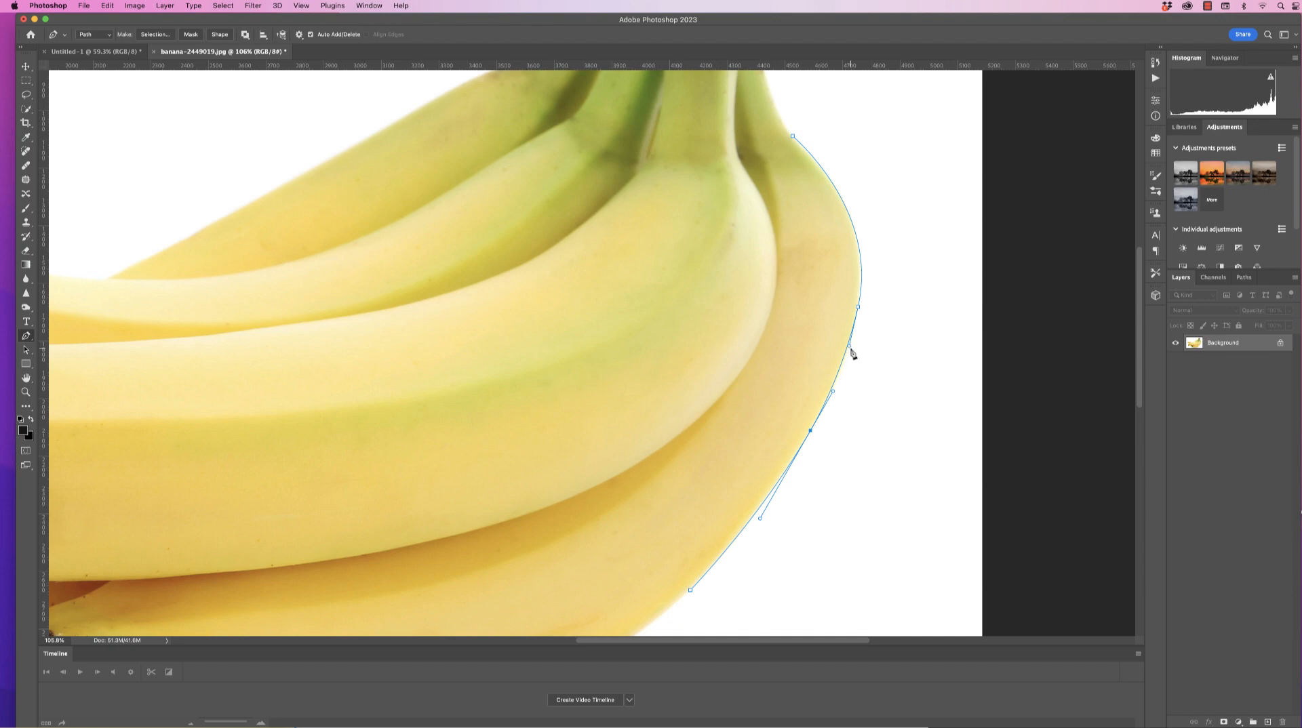
left_click(849, 347)
left_click_drag(853, 350, 852, 348)
Step: Extend the path with a straight segment to the lower edge of the front bottom banana's dark tip
scroll(852, 351, "down", 5)
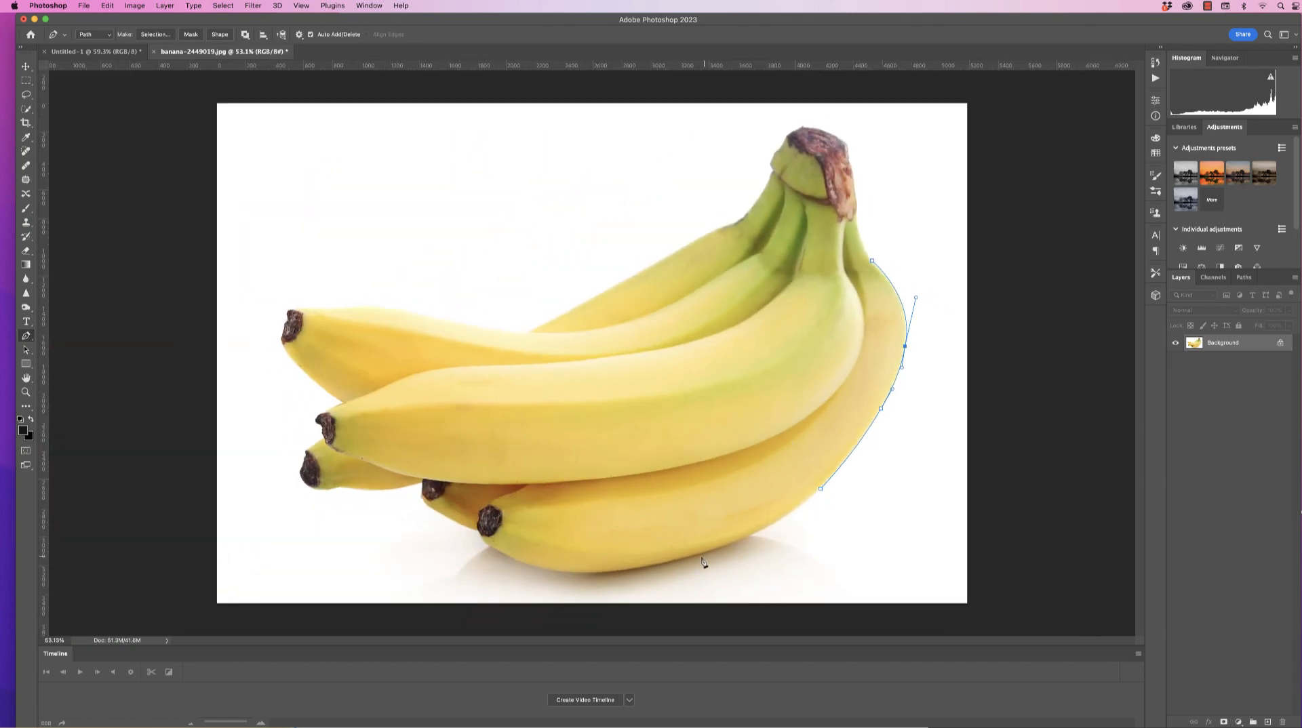
scroll(491, 549, "up", 6)
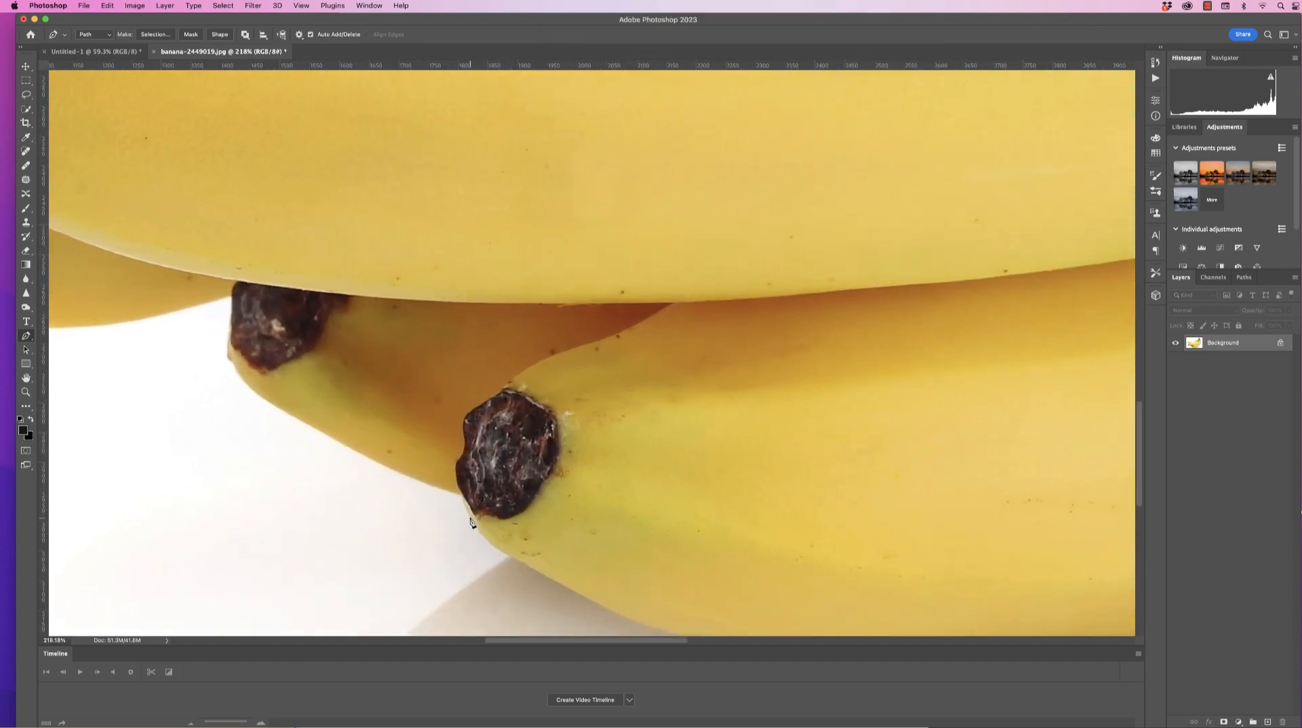
left_click(461, 499)
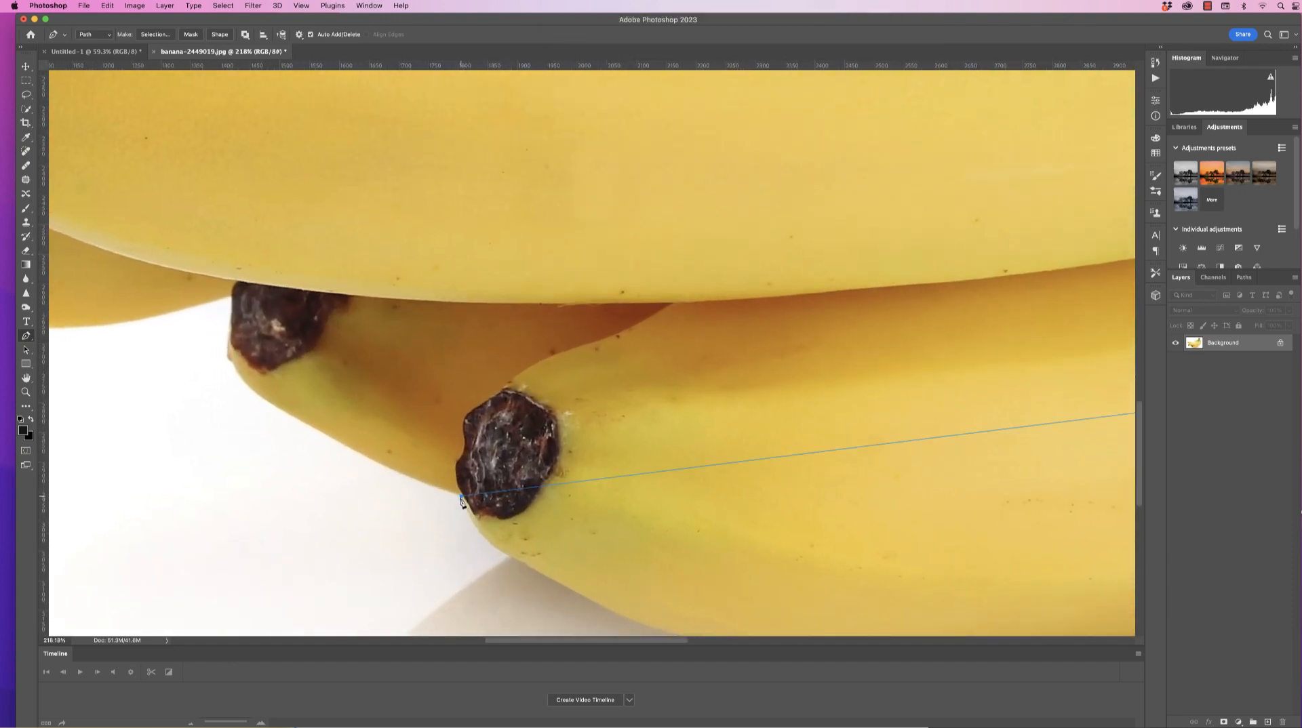
Step: Add an anchor in the middle of the long straight segment and pull it down onto the bottom banana's underside
scroll(668, 493, "down", 5)
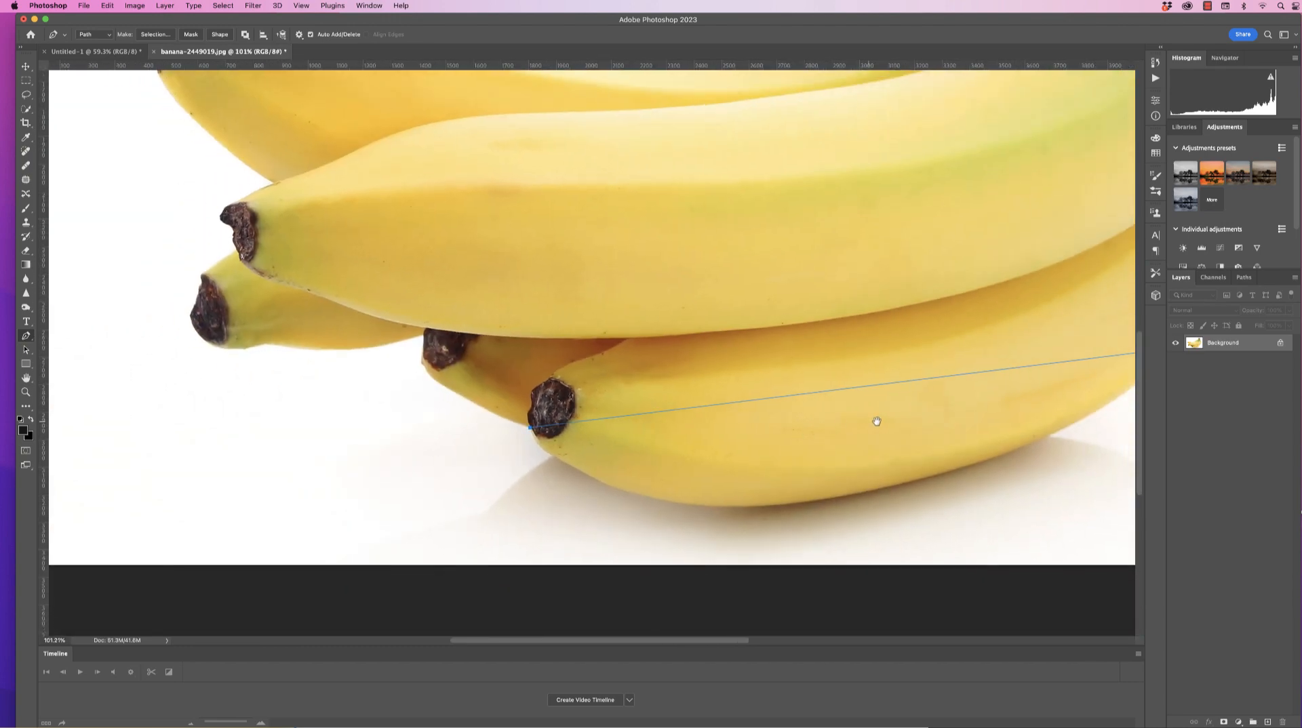
left_click_drag(877, 422, 592, 436)
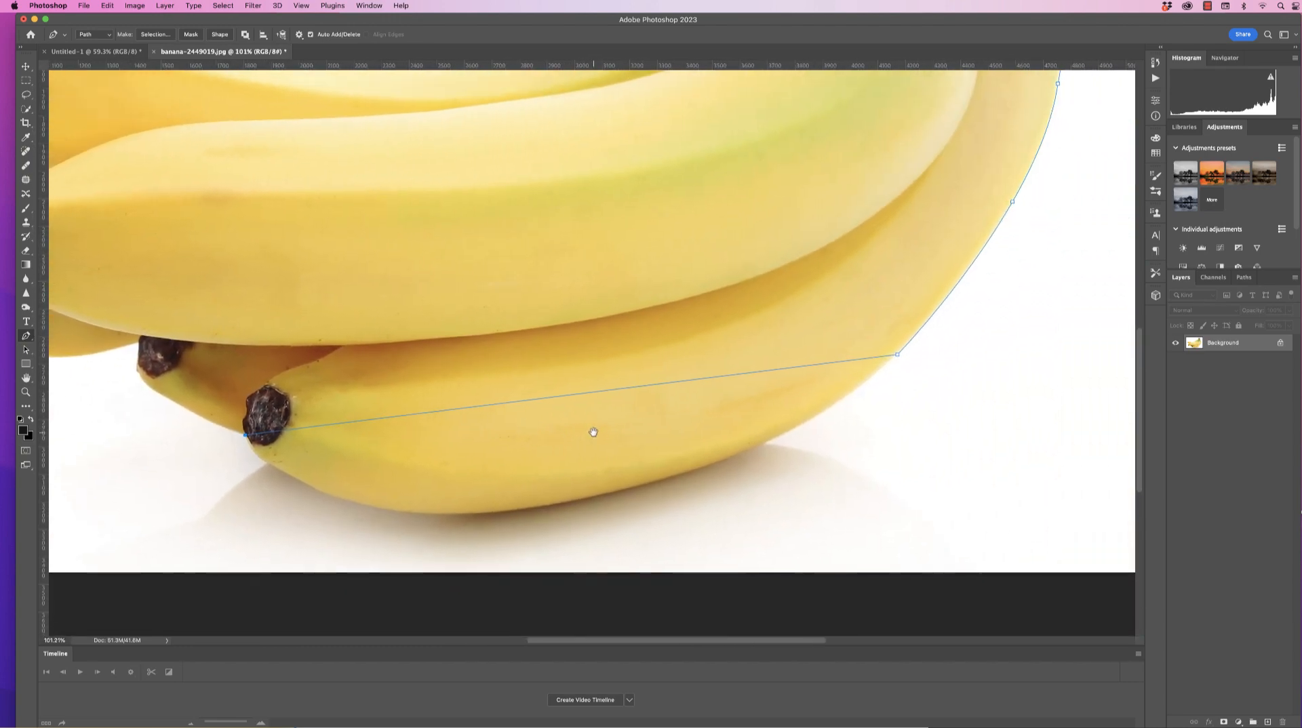
left_click(624, 389)
left_click_drag(624, 391, 493, 511)
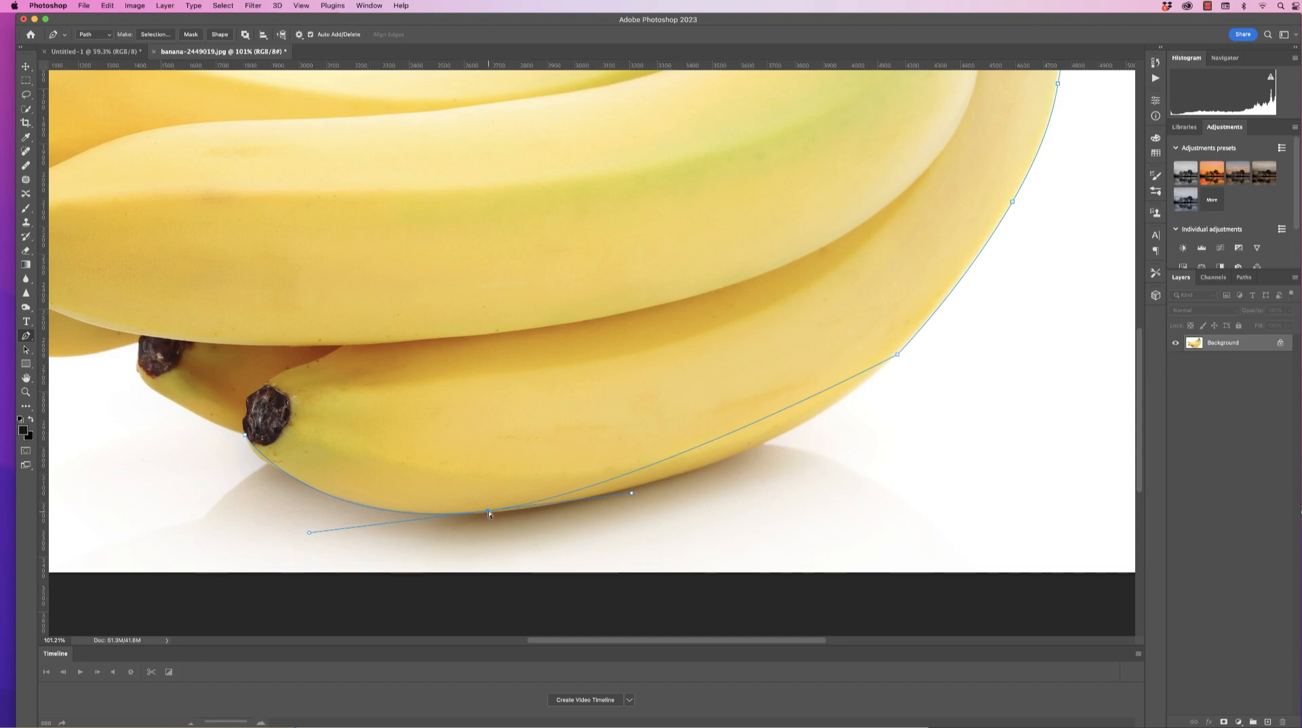
left_click_drag(486, 515, 491, 516)
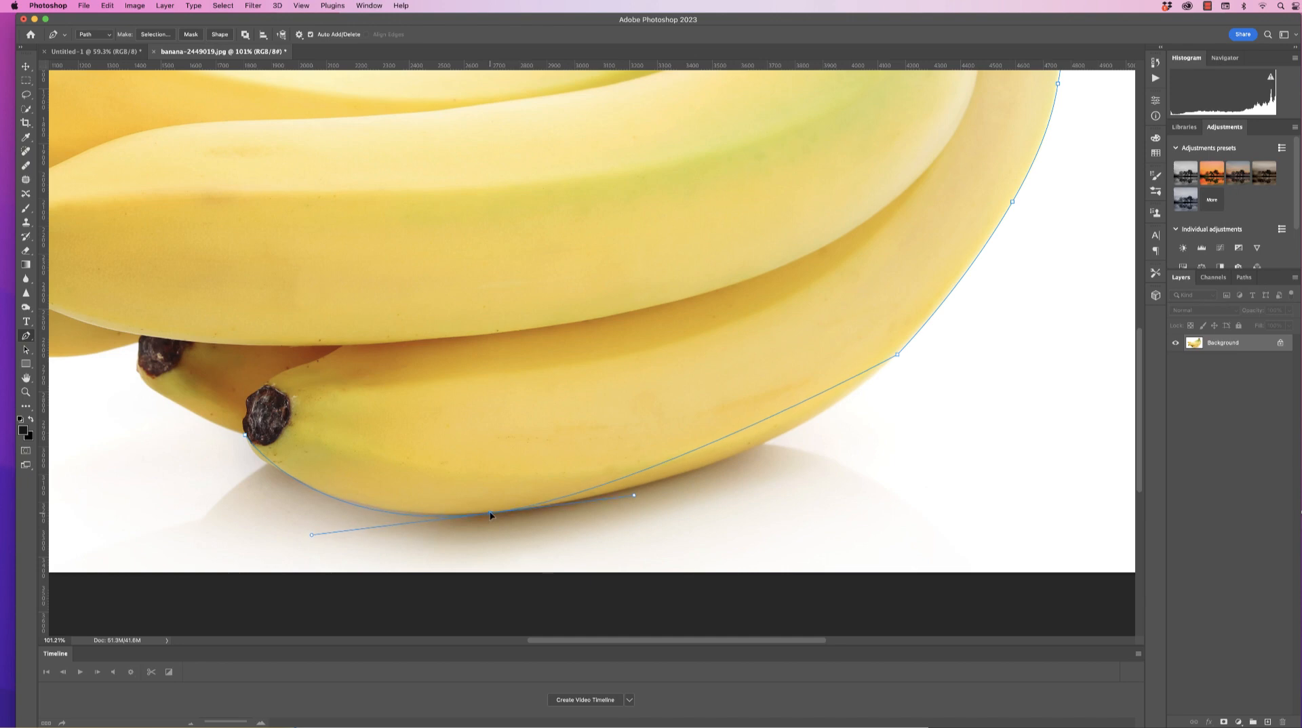
Step: Add anchors along the front bottom banana's underside, from its right-hand part to near the dark tip, and move them onto the edge
left_click(744, 431)
left_click_drag(743, 430, 763, 446)
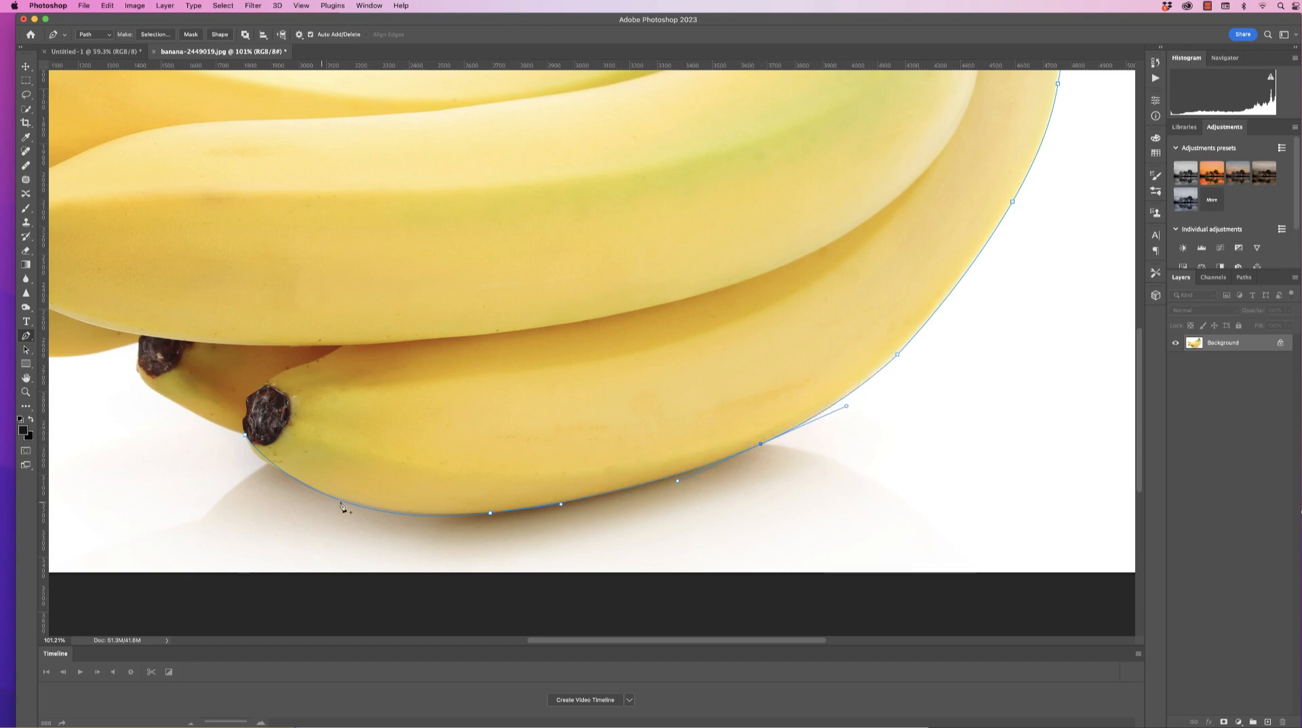
scroll(344, 503, "up", 5)
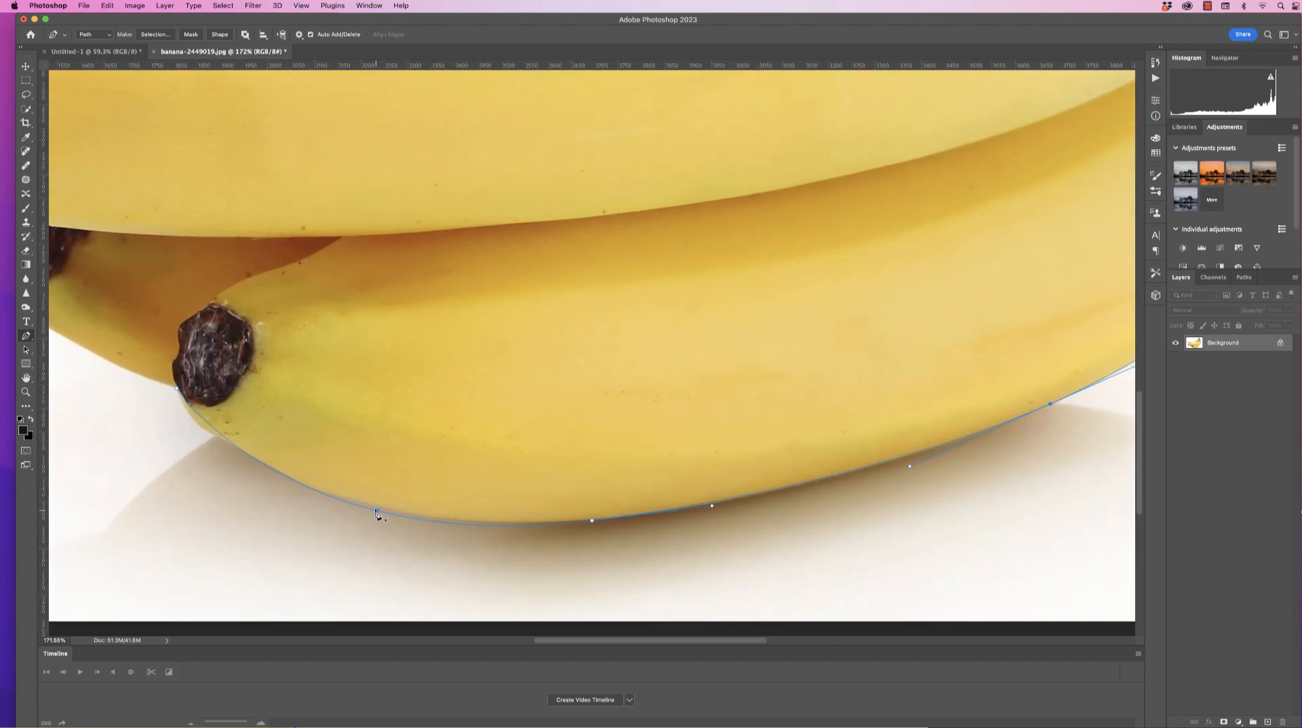
left_click(369, 509, "super")
left_click_drag(370, 512, 368, 508)
left_click_drag(224, 438, 235, 452)
left_click(266, 467)
Step: Rework the curve around the anchor at the front banana's lowest point and fit the segment just below its dark tip
left_click(592, 522)
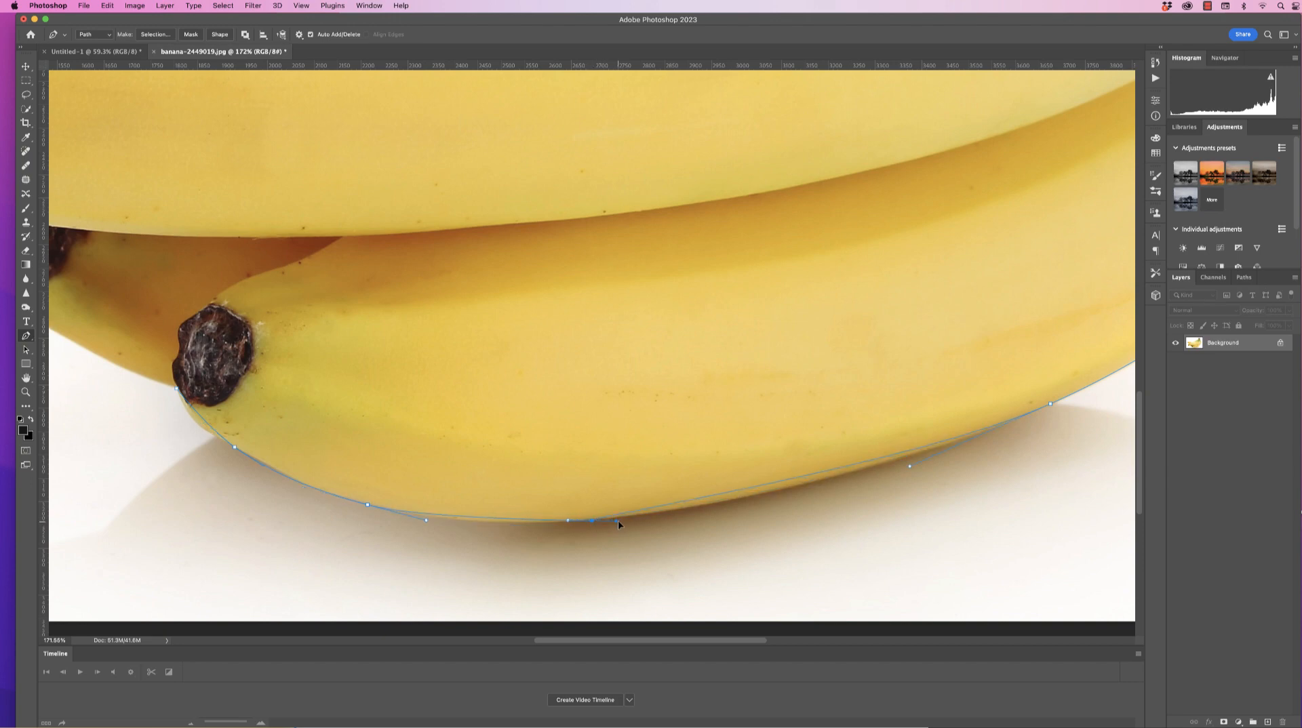
left_click_drag(618, 524, 490, 535)
left_click_drag(668, 516, 699, 515)
left_click_drag(202, 421, 196, 428)
Step: Extend the path from the front banana's dark tip along the lower edge of the banana behind it to the corner below its tip
scroll(334, 371, "left", 10)
scroll(334, 372, "up", 2)
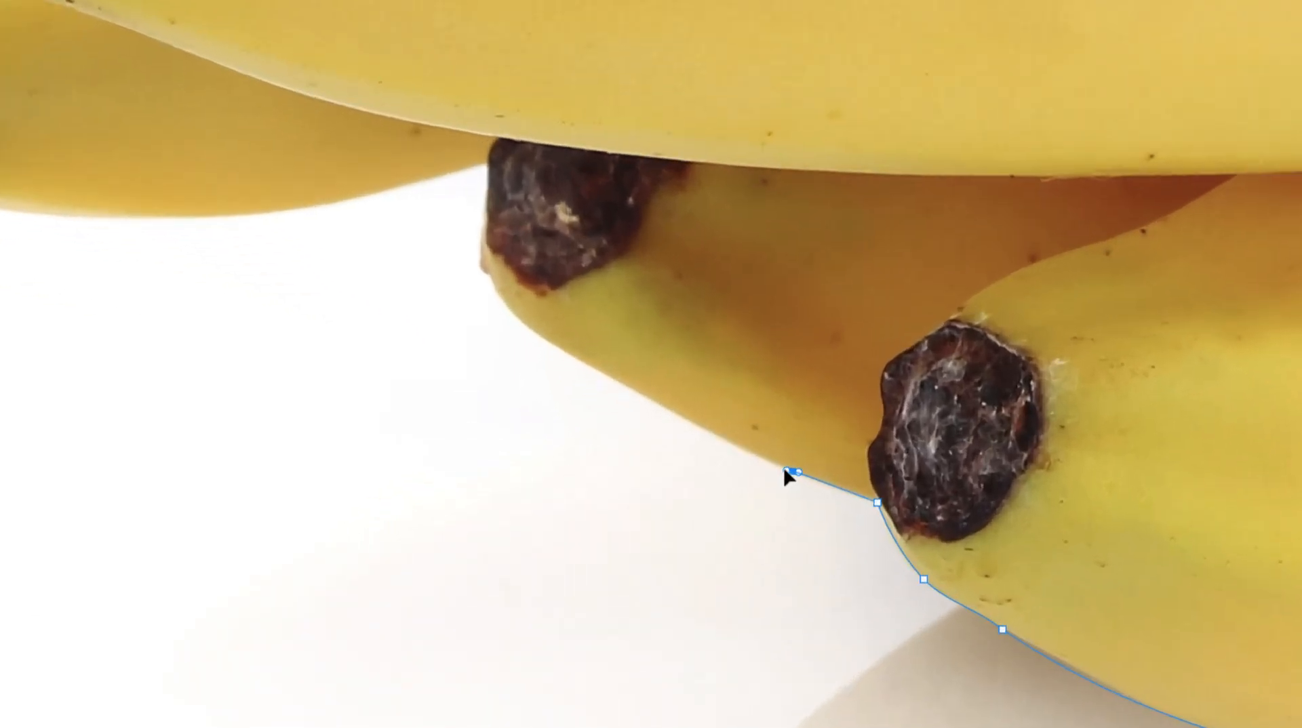
left_click_drag(671, 457, 673, 400)
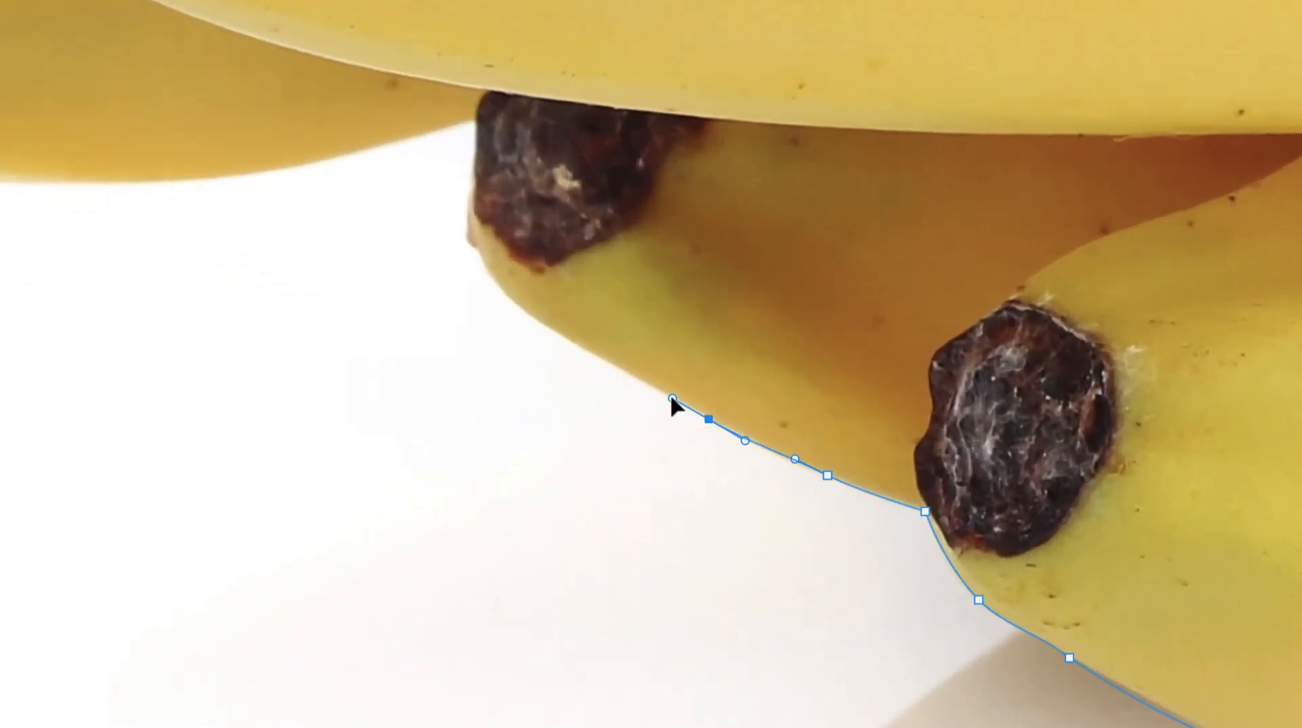
left_click_drag(595, 356, 576, 350)
left_click(504, 295)
left_click(478, 246)
left_click_drag(463, 236, 464, 224)
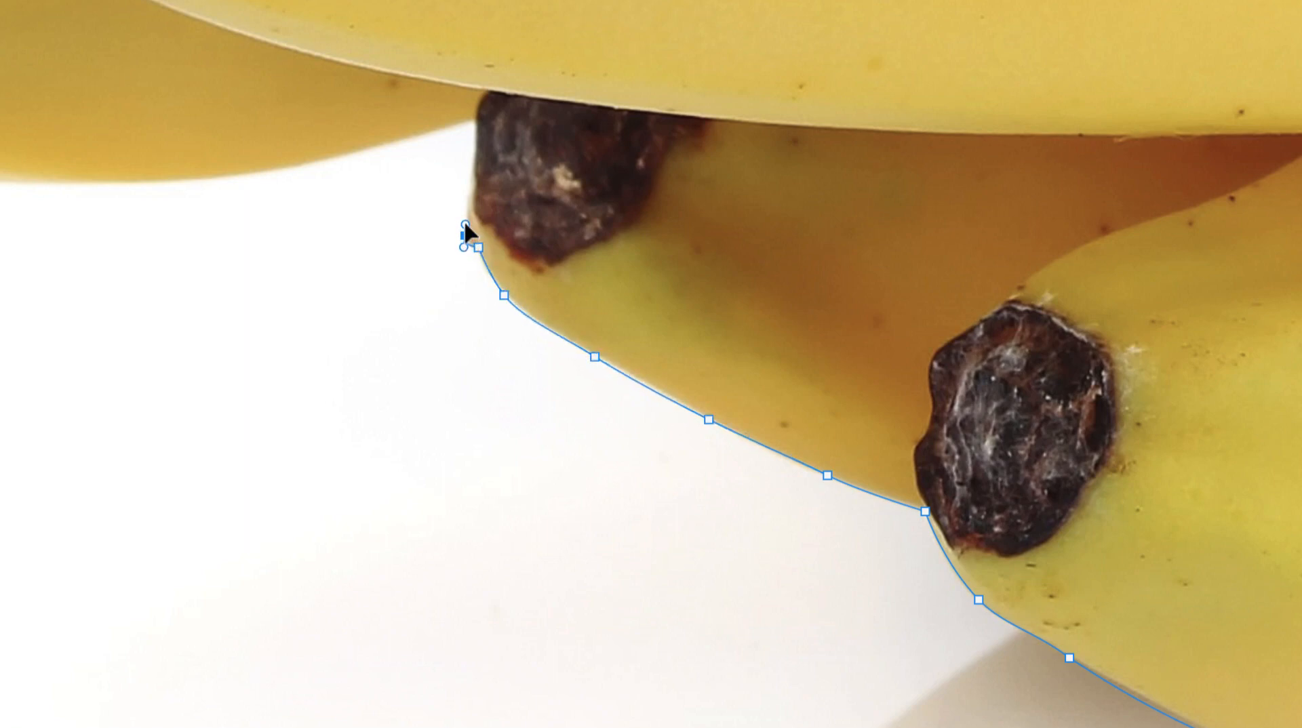
Step: Continue the path up the outer edge of the second banana's dark tip to where it meets the underside of the lower-left banana
left_click(472, 194)
left_click_drag(477, 175, 474, 163)
left_click(477, 137)
left_click(477, 122)
Step: Trace the lower-left banana's underside with closely spaced straight anchors, heading left from the second banana's dark tip
scroll(398, 137, "up", 3)
left_click(562, 122)
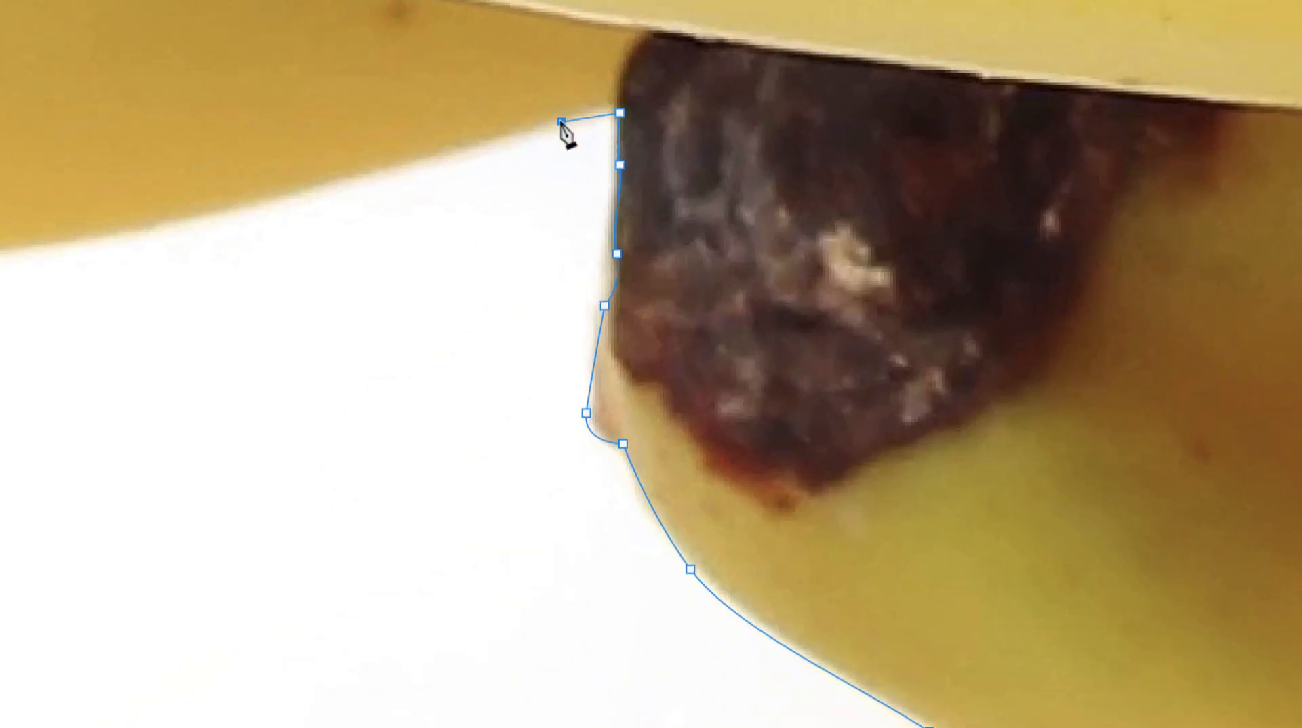
left_click(450, 154)
left_click(293, 193)
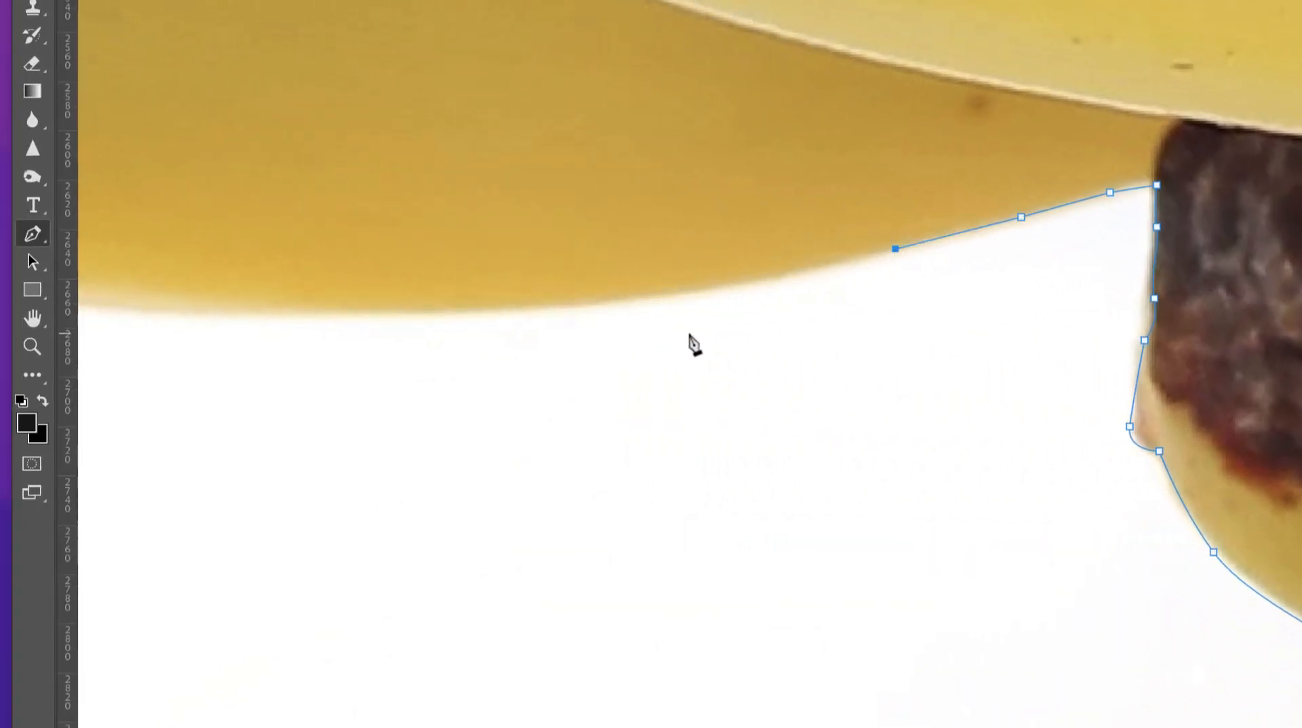
left_click(750, 281)
left_click(634, 301)
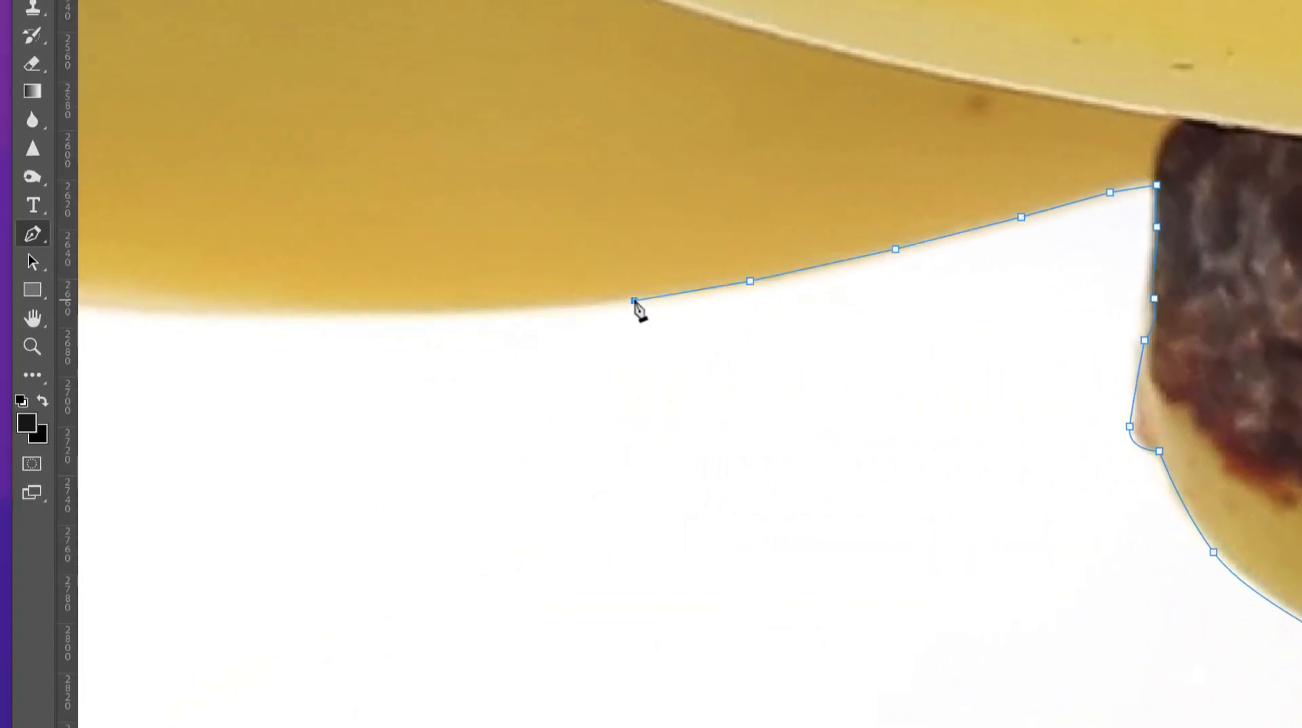
left_click(521, 308)
left_click(437, 313)
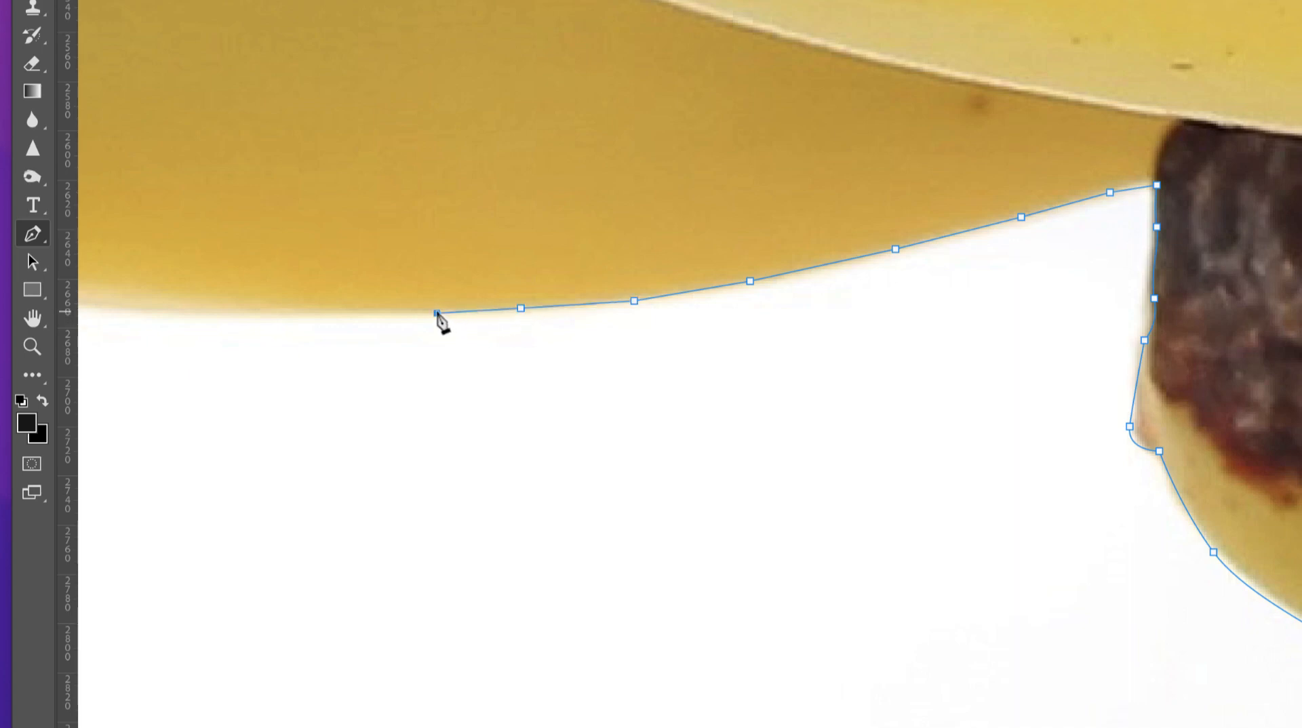
left_click(294, 315)
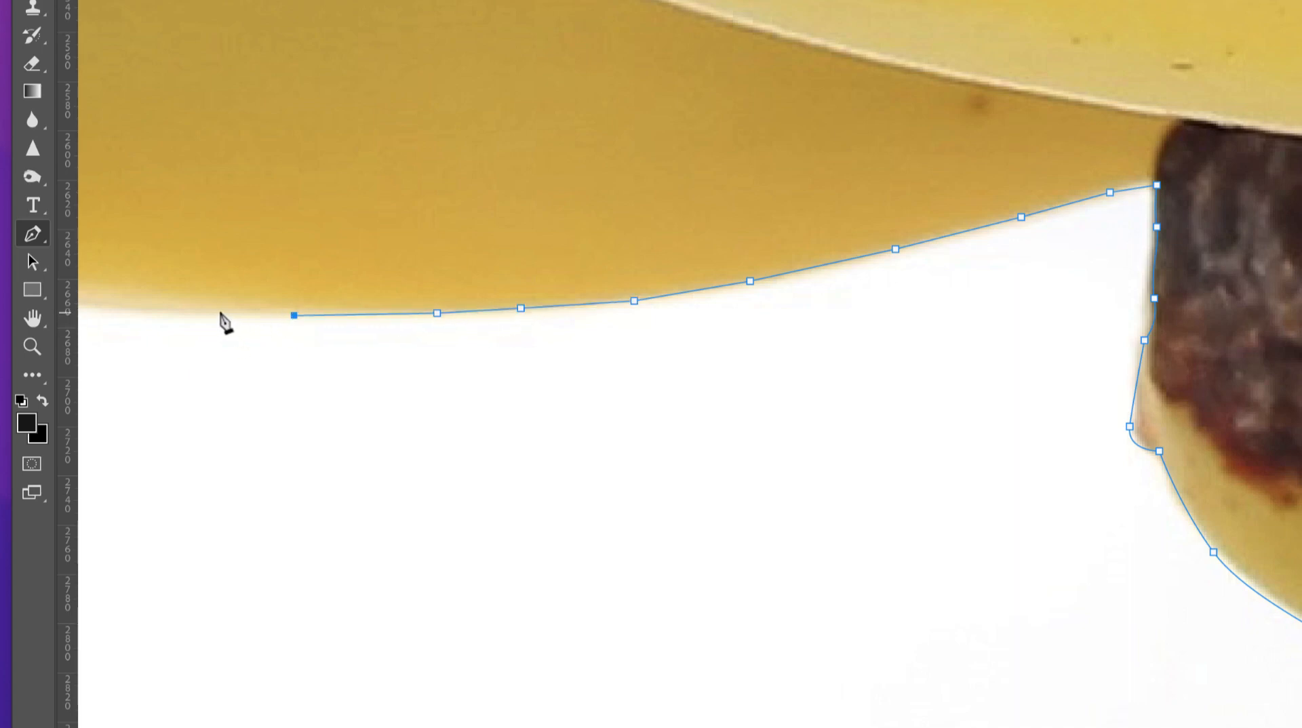
left_click(221, 313)
Step: Continue the path along the lower-left banana's underside through the shallow notch to the small bump near its tip
scroll(378, 424, "left", 10)
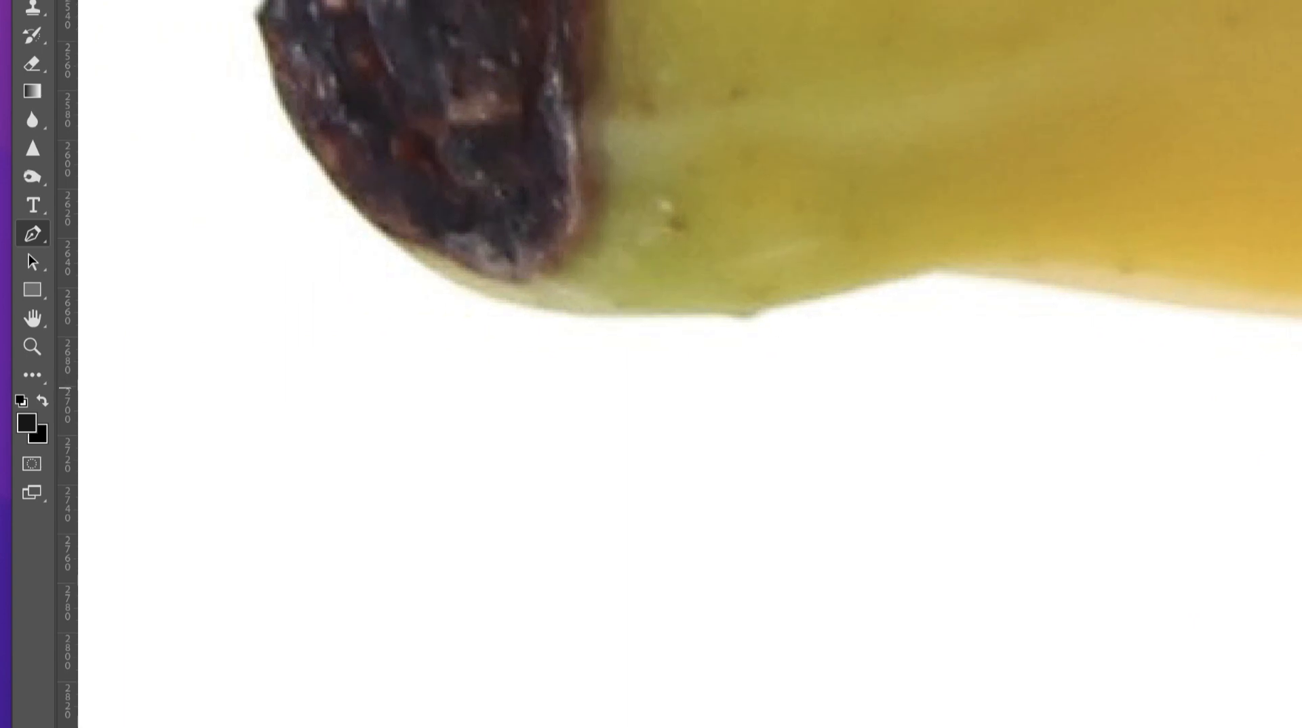
left_click(1174, 305)
left_click(1076, 290)
left_click(1005, 278)
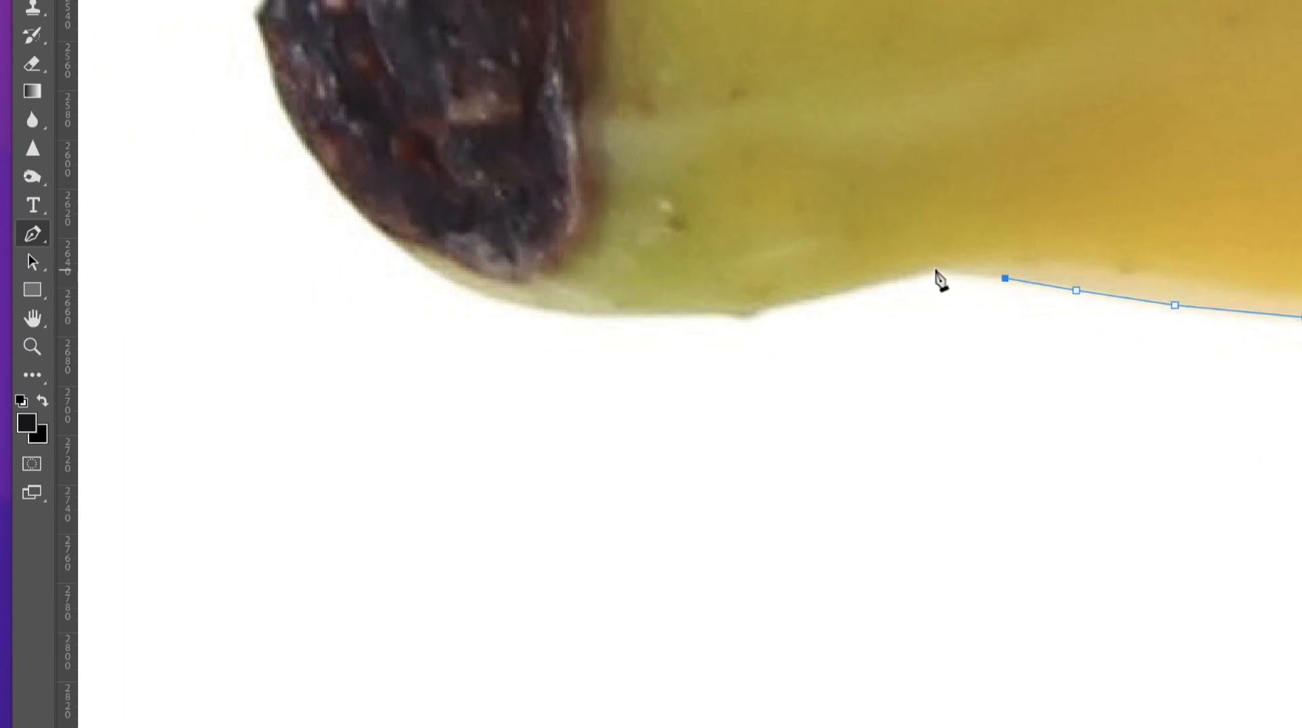
left_click(933, 271)
left_click(761, 308)
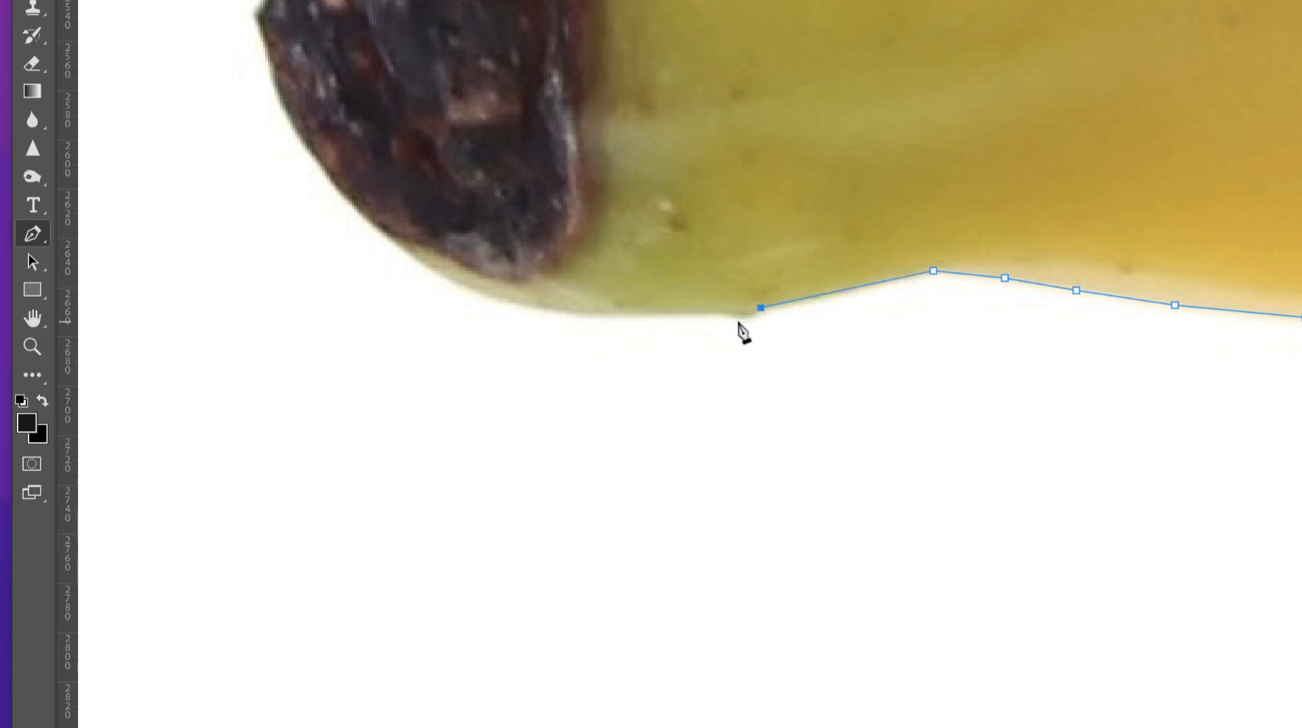
Step: Trace around the small bump and curve the path along the lower edge toward the lower-left banana's dark tip
left_click_drag(746, 320, 737, 320)
left_click(727, 313)
left_click(512, 303)
left_click_drag(512, 303, 440, 281)
Step: Trace up the outer edge of the lower-left banana's dark tip with short, closely spaced anchors
key("super+0")
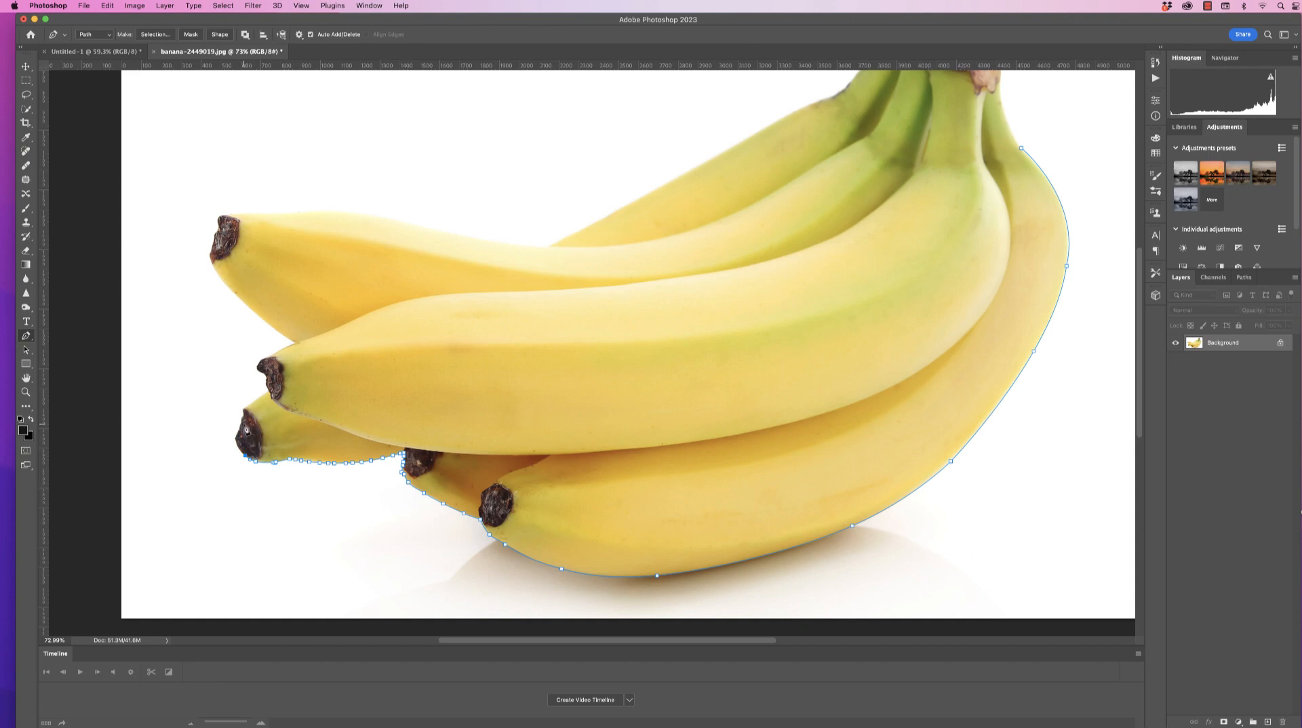
scroll(241, 441, "up", 5)
left_click(241, 449)
left_click(237, 439)
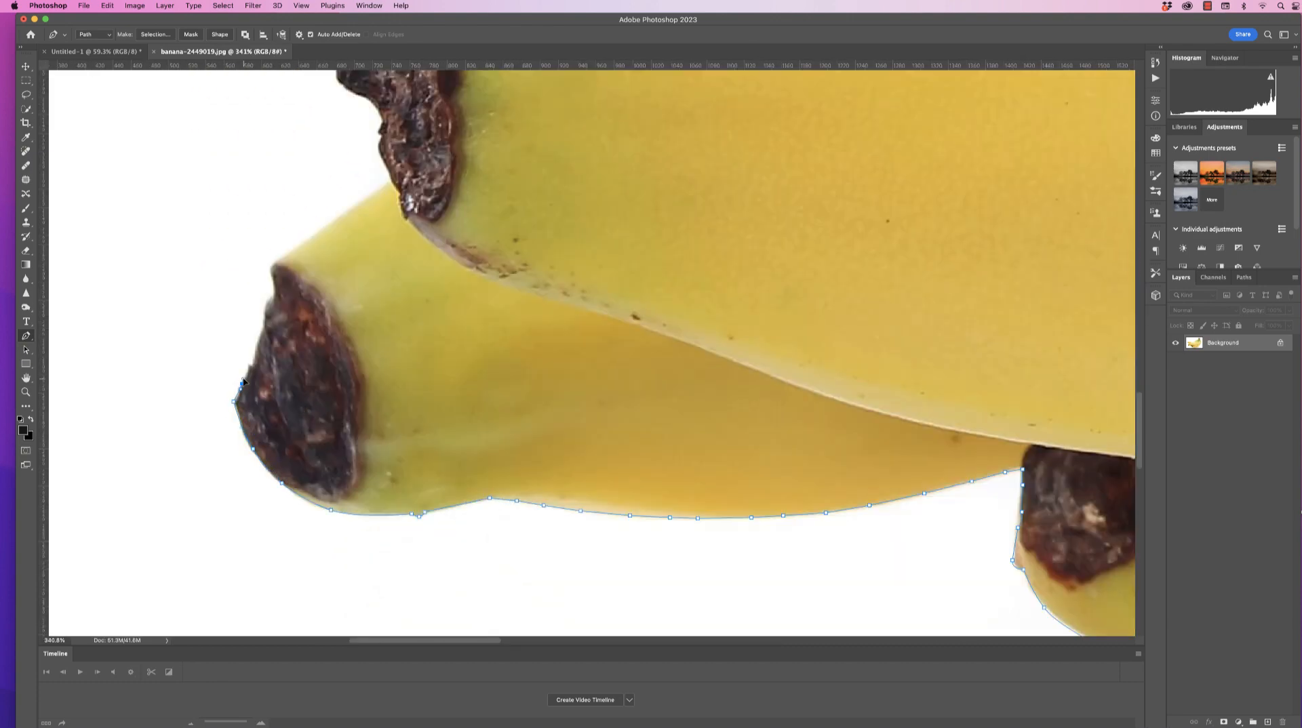
left_click(240, 432)
left_click(242, 428)
left_click(243, 424)
left_click(244, 418)
left_click(245, 411)
Step: Extend the path along the lower-left banana's upper edge and around the dark tip of the banana above it
scroll(274, 263, "up", 5)
left_click(397, 446)
left_click(387, 413)
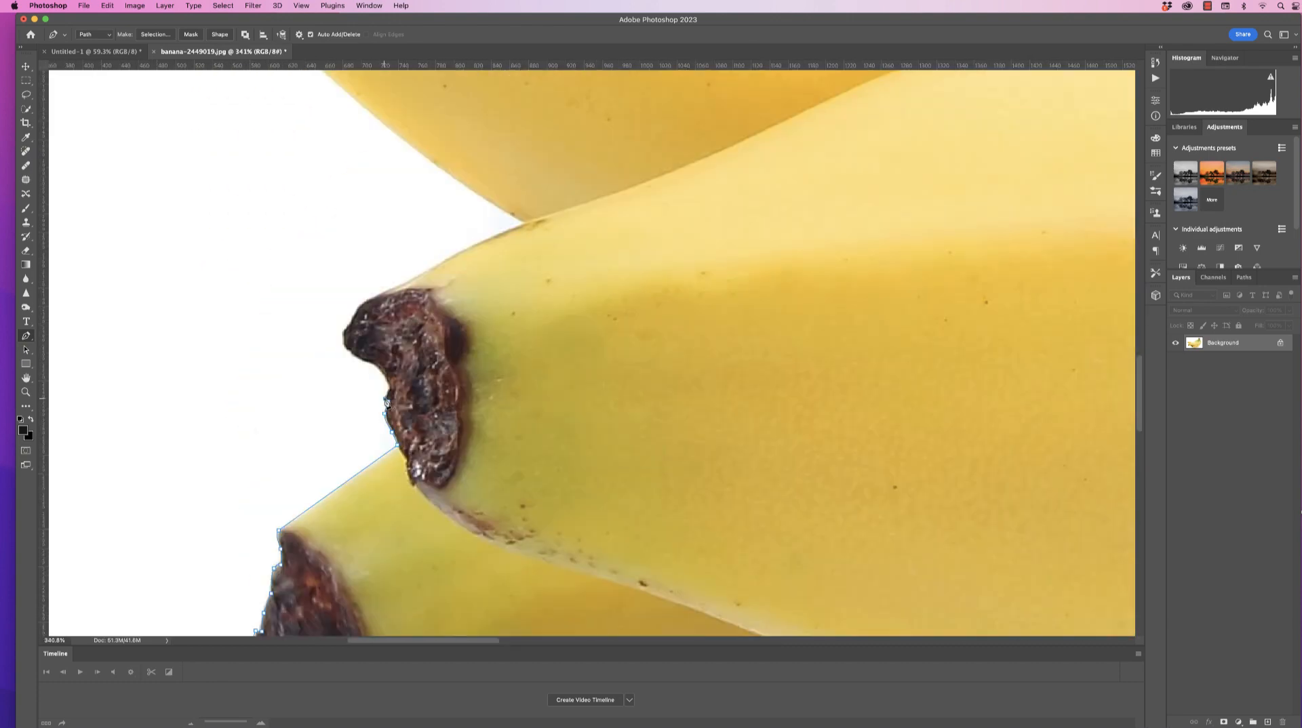
left_click(389, 390)
left_click(379, 369)
left_click(356, 356)
left_click(344, 341)
left_click(347, 327)
left_click(373, 294)
Step: Follow the middle banana's upper edge to its junction with the top-left banana and curve along that banana's lower edge to its dark tip
left_click(409, 277)
left_click(462, 246)
left_click(523, 220)
scroll(475, 271, "up", 5)
left_click_drag(271, 245, 177, 146)
scroll(475, 407, "up", 5)
scroll(475, 406, "left", 3)
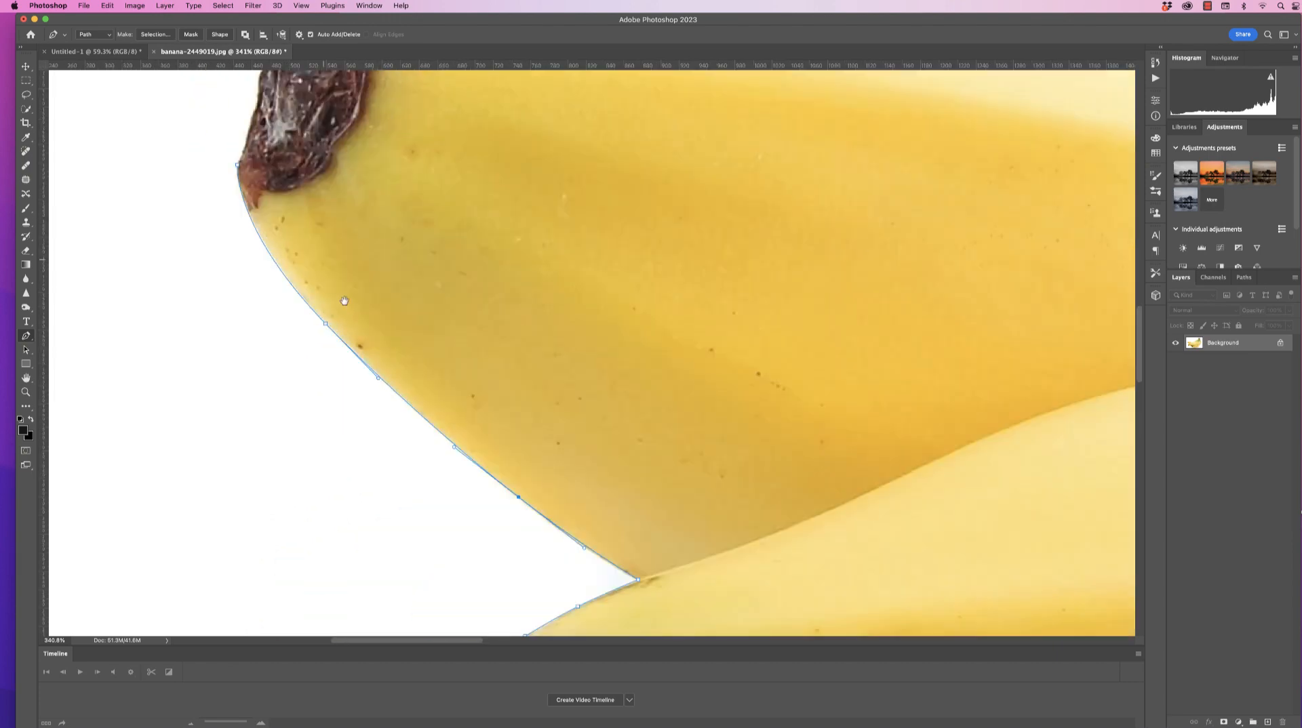
Step: Trace the ragged outer edge of the top-left banana's dark tip up to its upper corner with closely spaced anchors
left_click(358, 421)
left_click(366, 402)
left_click(372, 371)
left_click(378, 358)
left_click(381, 329)
left_click(398, 297)
left_click(397, 257)
left_click(412, 241)
Step: Extend the path along the top-left banana's upper edge with gentle curves to where it meets the rear banana
left_click(457, 233)
left_click(531, 231)
left_click_drag(531, 231, 285, 292)
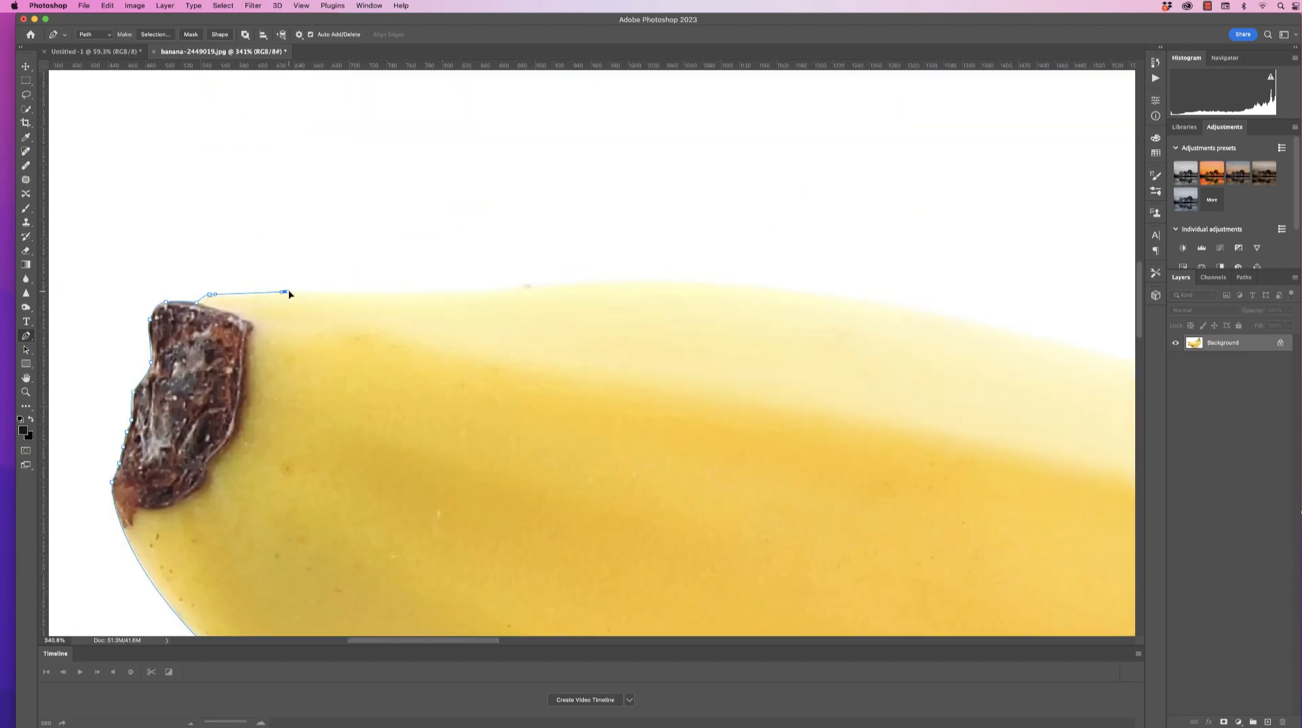
left_click(426, 290)
left_click_drag(560, 284, 581, 283)
left_click_drag(656, 279, 540, 363)
left_click(540, 364)
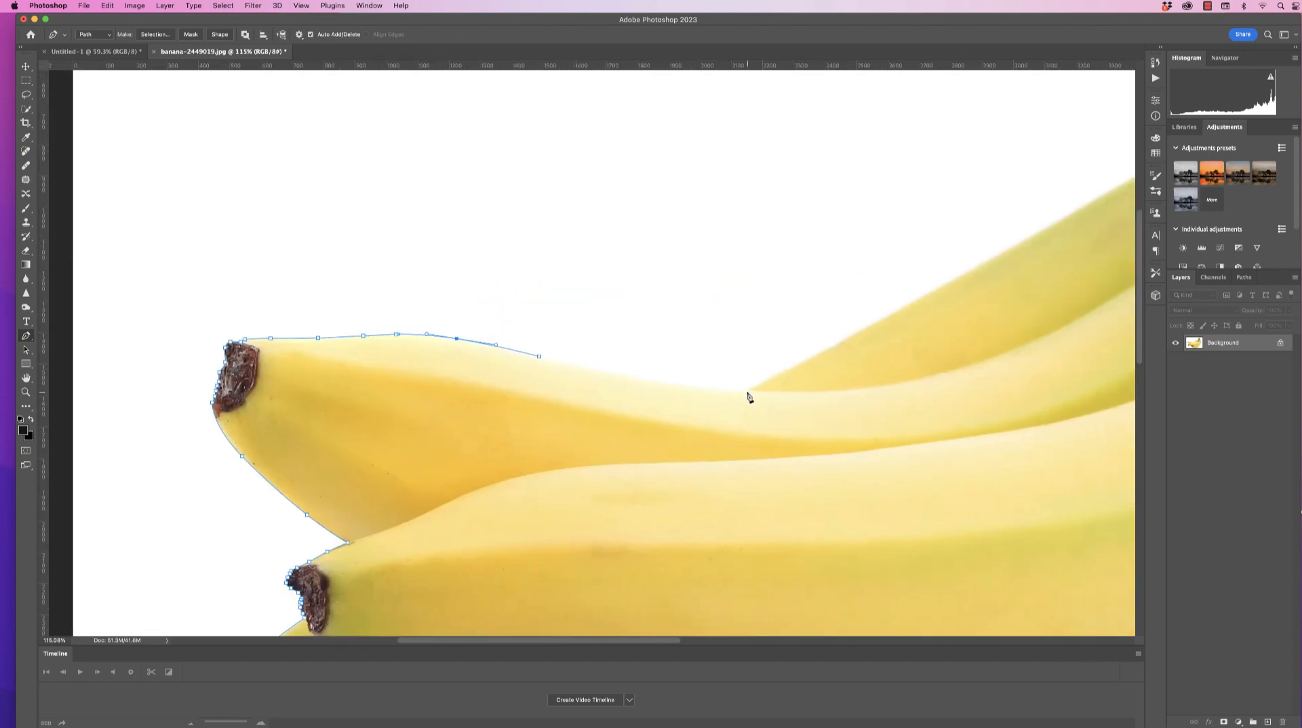
left_click(750, 393)
Step: Trace the rear banana's long upper edge up to the bend where its neck begins and fit the segment to the edge
scroll(822, 367, "up", 3)
left_click(714, 269)
left_click(629, 313)
left_click(387, 443)
Step: Extend the path up the rear banana's neck to the base of the stem crown and bend it onto the neck's edge
left_click(751, 235)
left_click(760, 223)
left_click(792, 163)
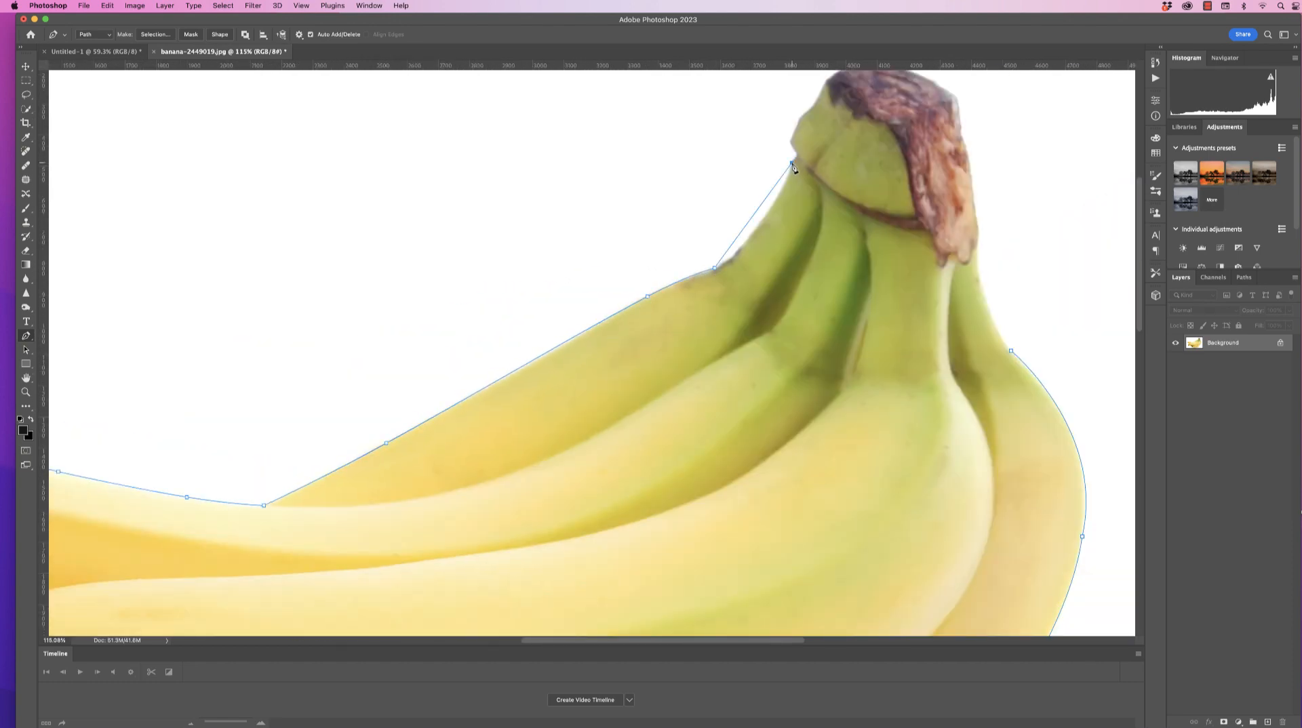
left_click_drag(791, 163, 795, 174)
scroll(795, 174, "up", 2)
left_click(795, 144)
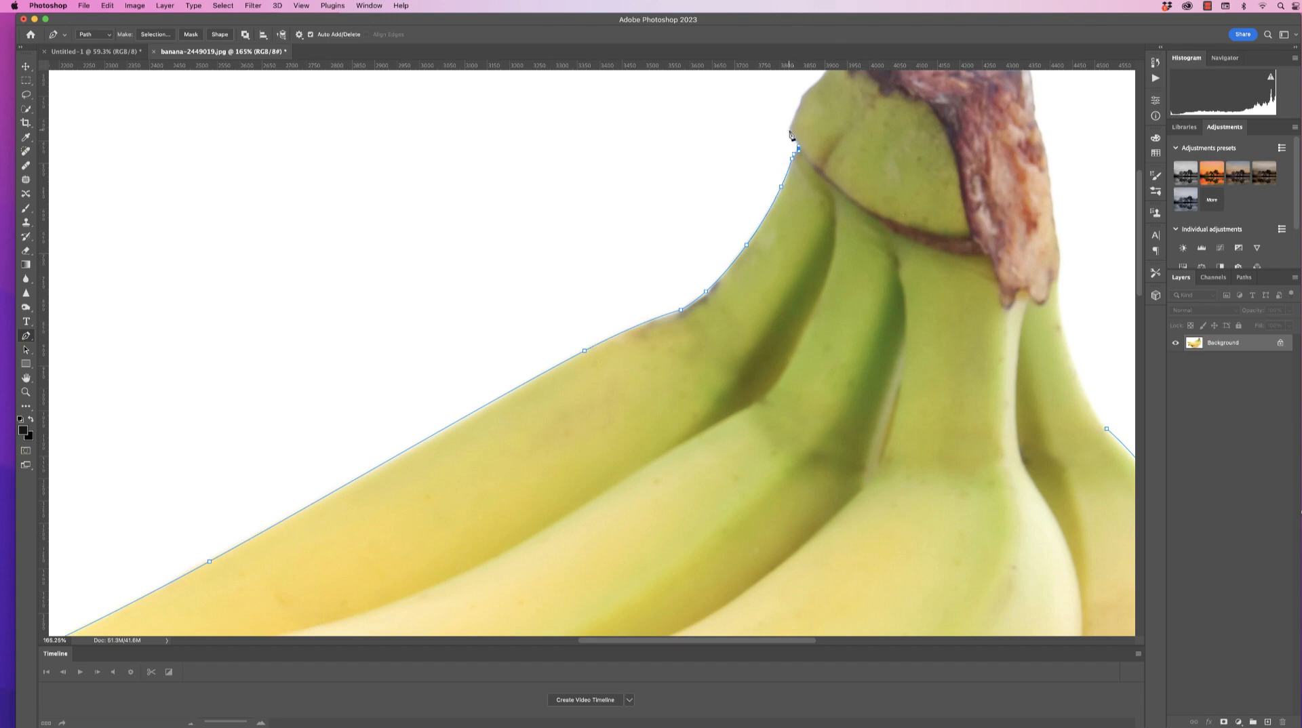
Step: Trace the left side and top of the stem crown with anchors to its upper right corner
scroll(807, 117, "up", 2)
left_click(789, 195)
left_click(815, 165)
left_click(833, 142)
left_click(889, 114)
left_click(1010, 158)
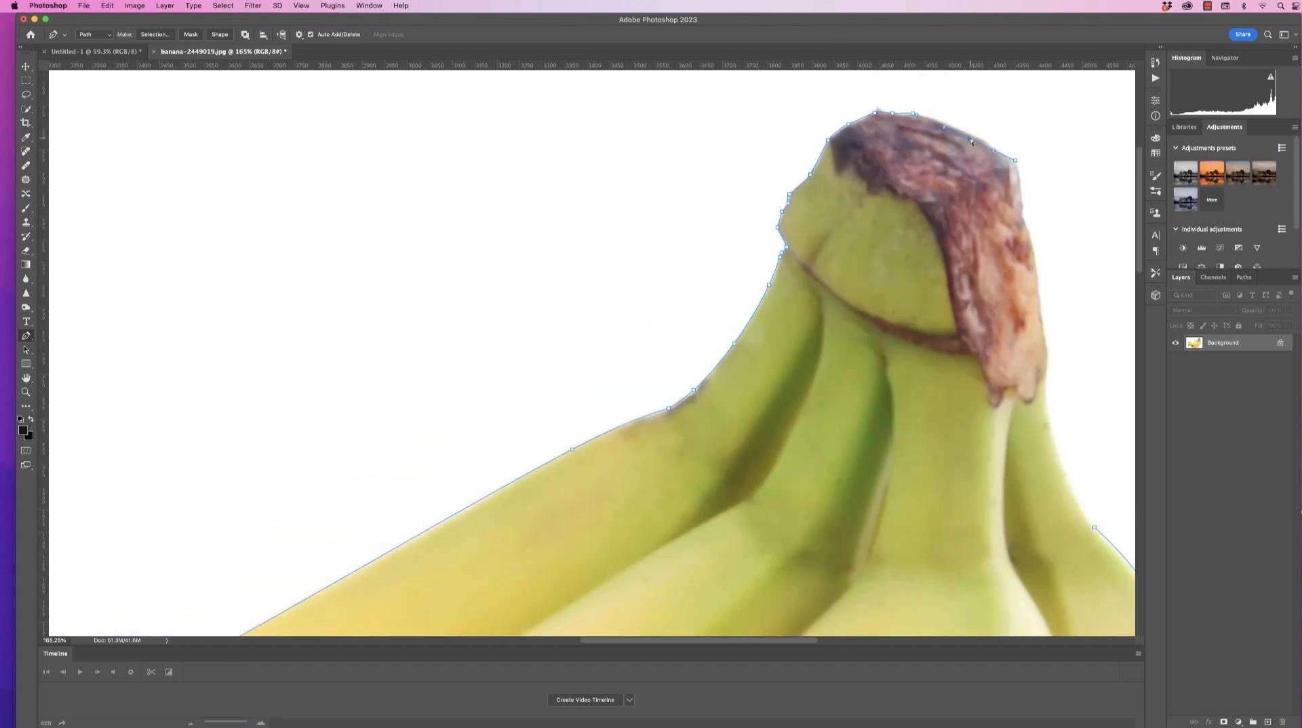
Step: Trace down the right side of the stem crown, fit the segment to its edge, and curve the path onto the rightmost banana's neck
left_click(1022, 190)
left_click(1022, 212)
left_click(1049, 352)
scroll(1053, 319, "right", 5)
scroll(1053, 320, "down", 2)
left_click(778, 192)
left_click_drag(777, 192, 780, 187)
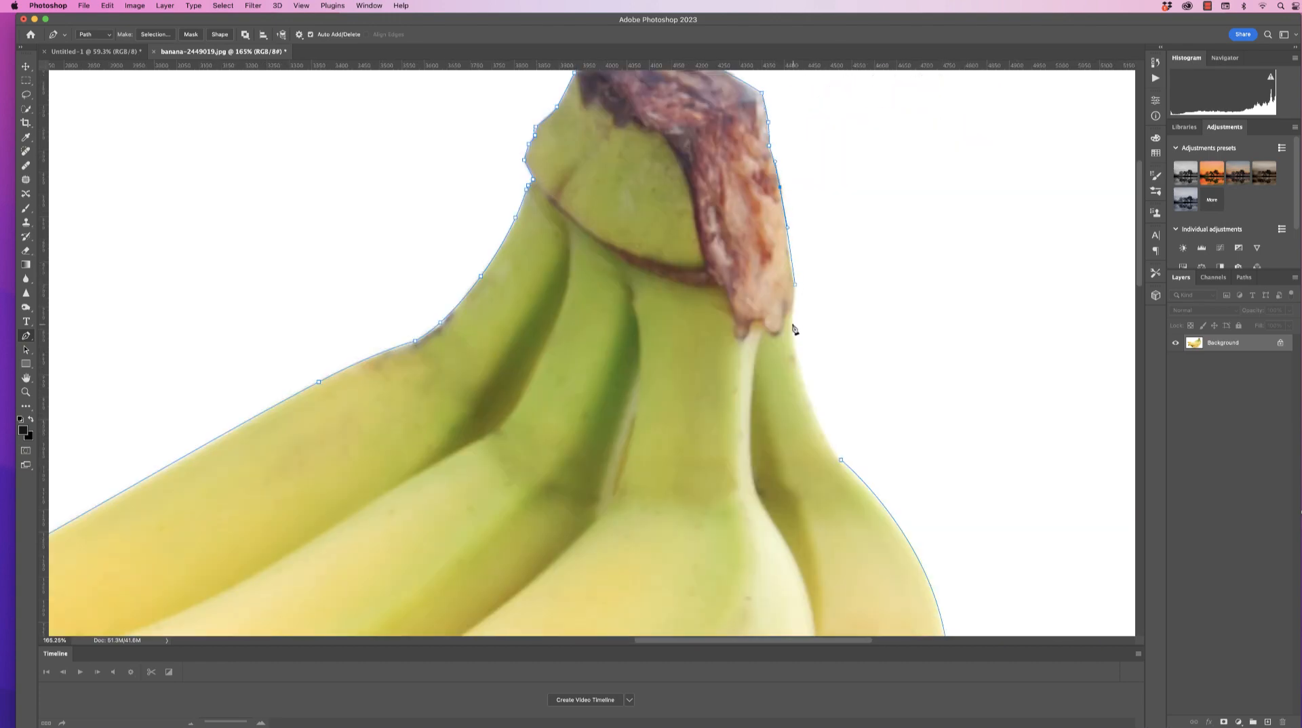
left_click_drag(792, 326, 794, 344)
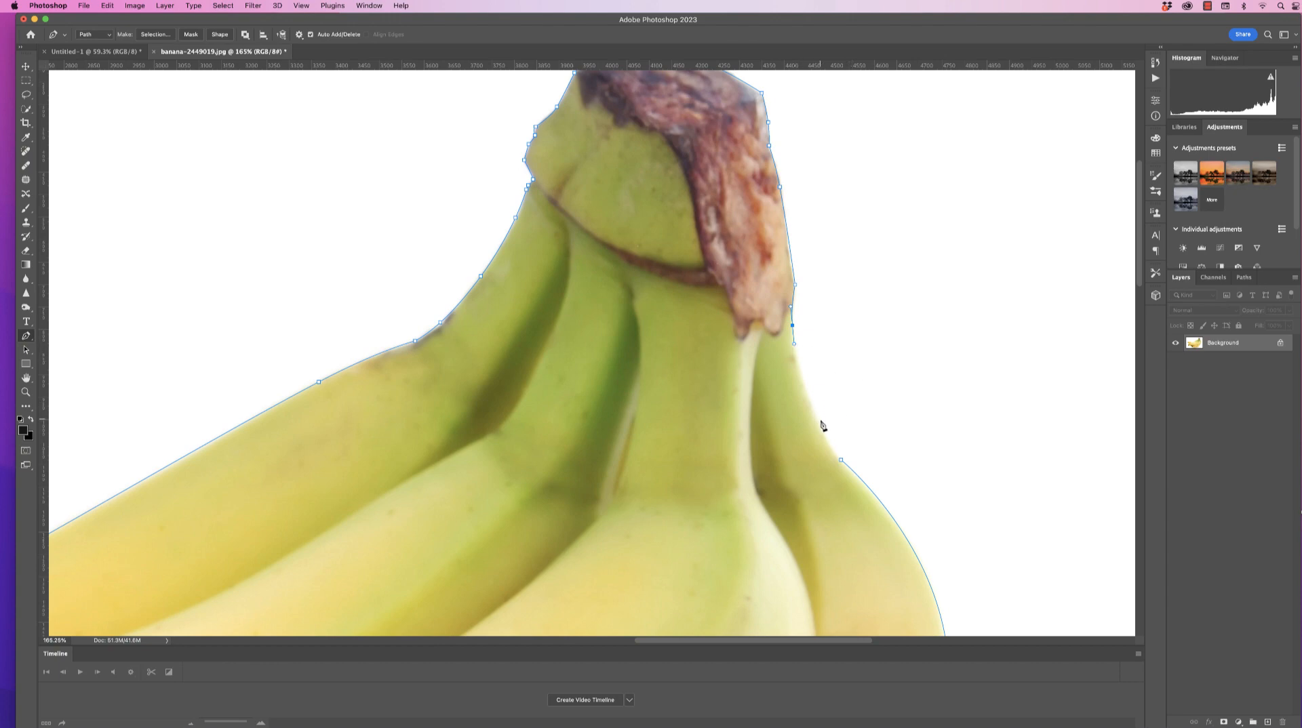